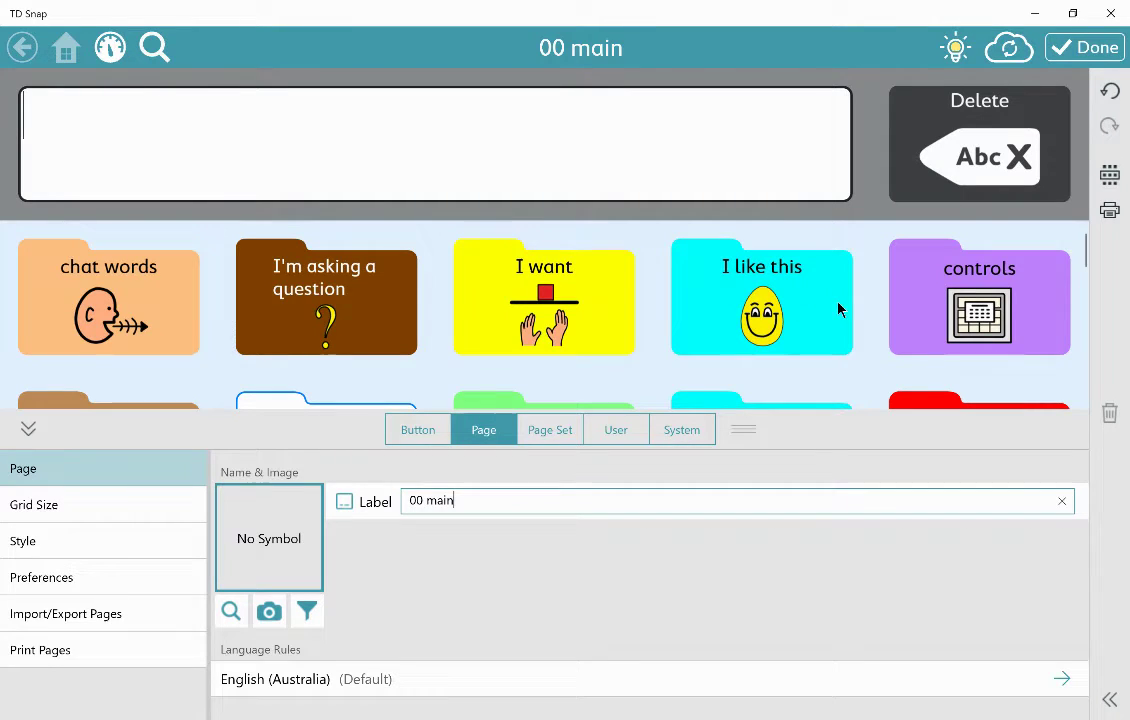
Return to editing the 00 main page and check which access method is selected in the user settings.
left_click(1077, 47)
left_click(1105, 43)
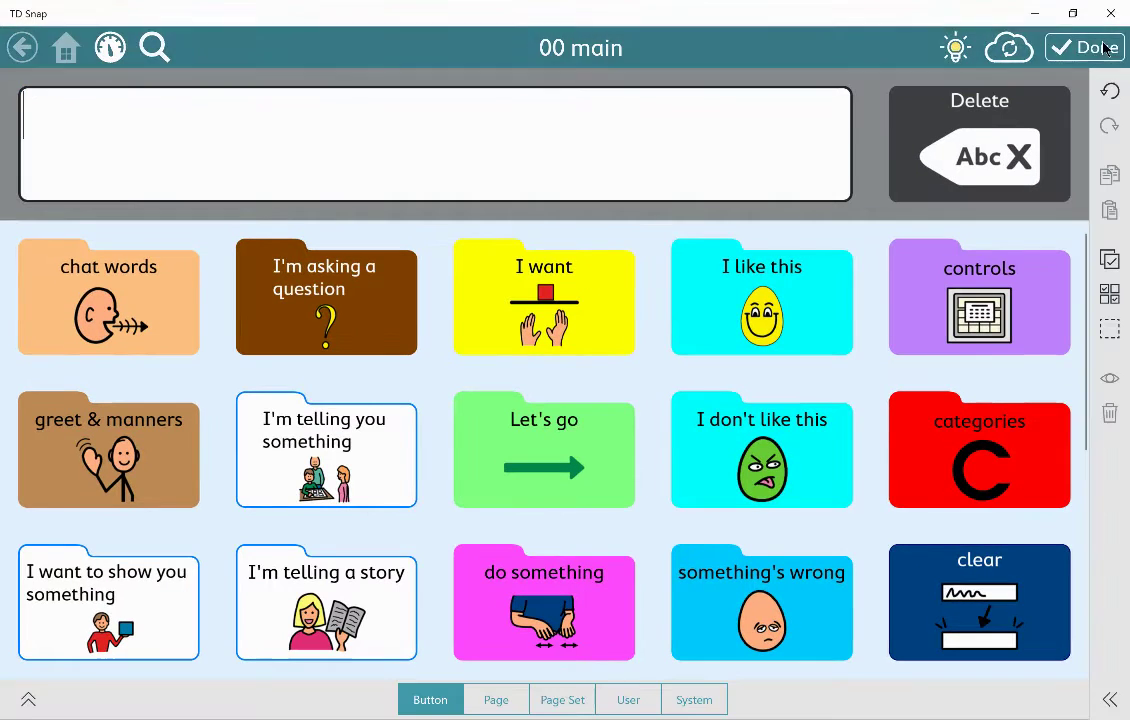
left_click(612, 701)
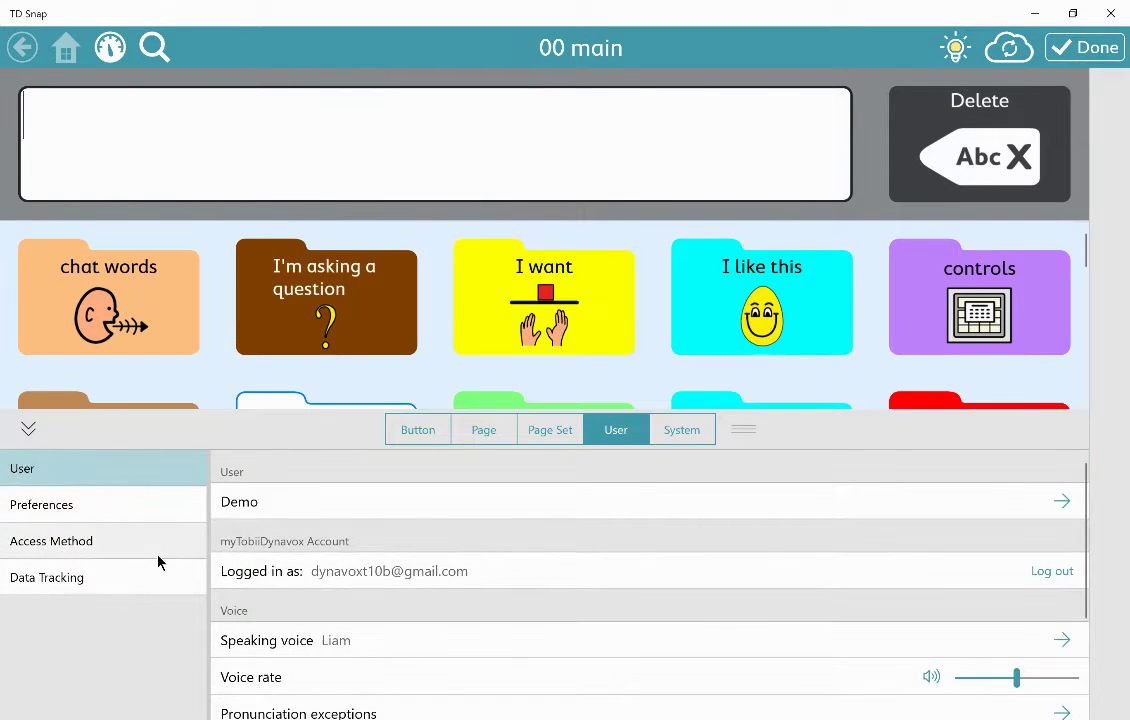
left_click(159, 552)
left_click(271, 504)
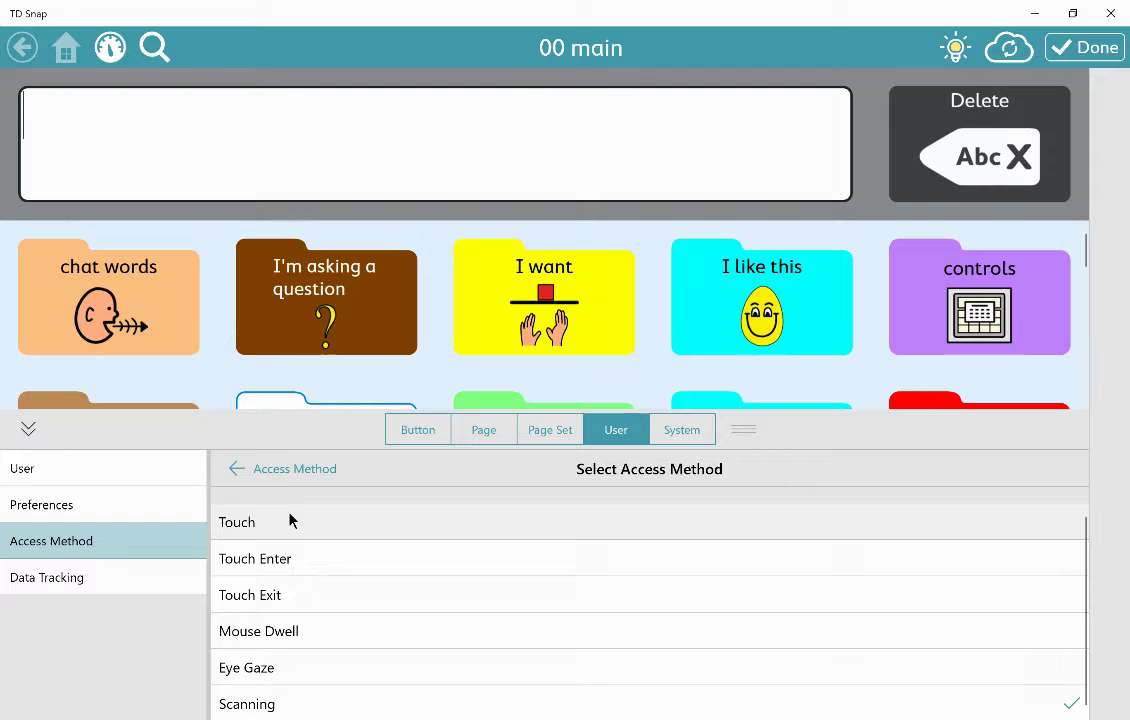
left_click(248, 470)
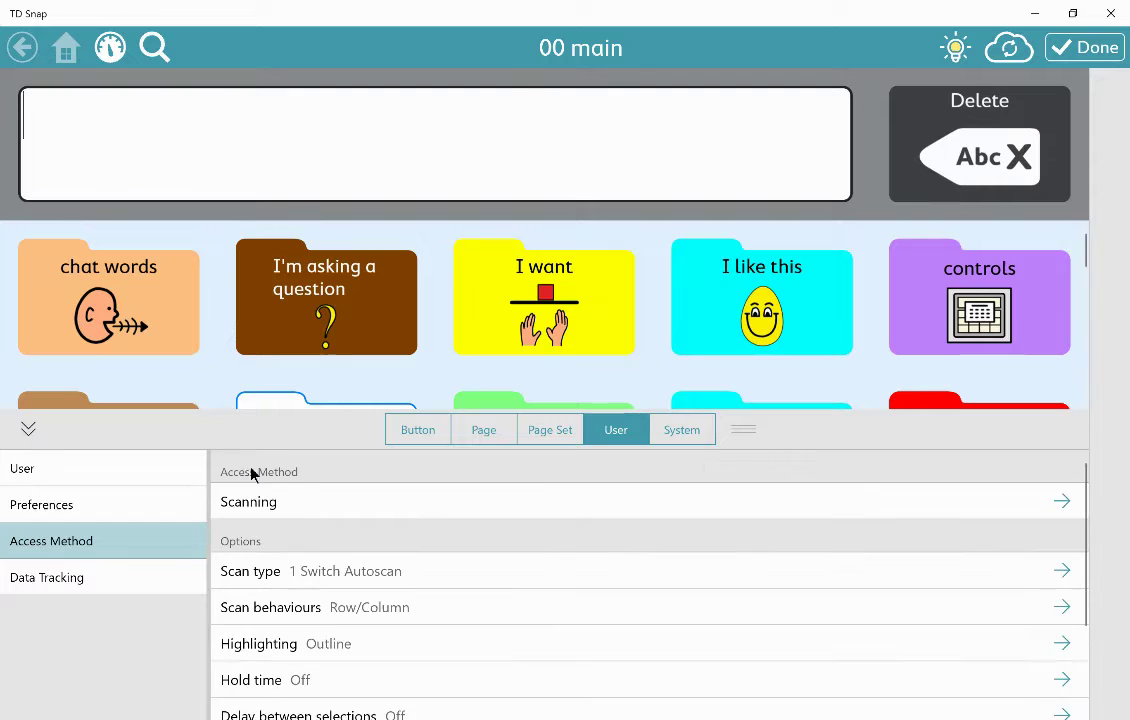
Examine the scan type choices with their switch and autoscan options, plus the remaining scanning options of the access method.
left_click(288, 575)
scroll(348, 605, "down", 1)
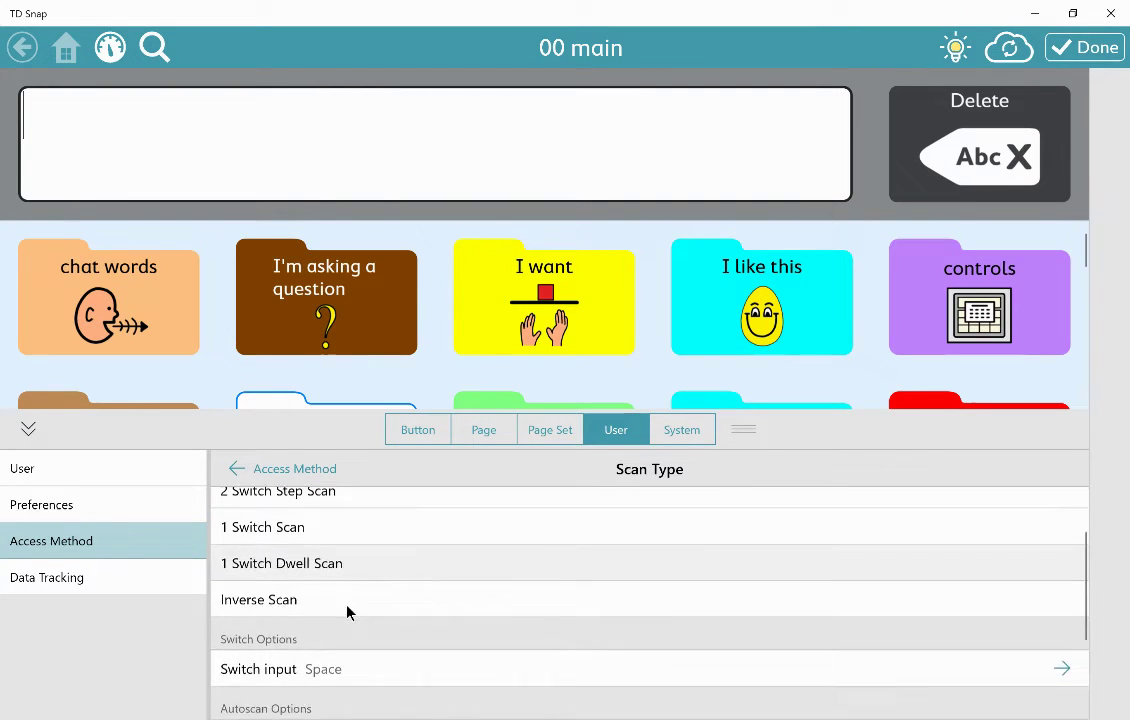
scroll(348, 612, "down", 2)
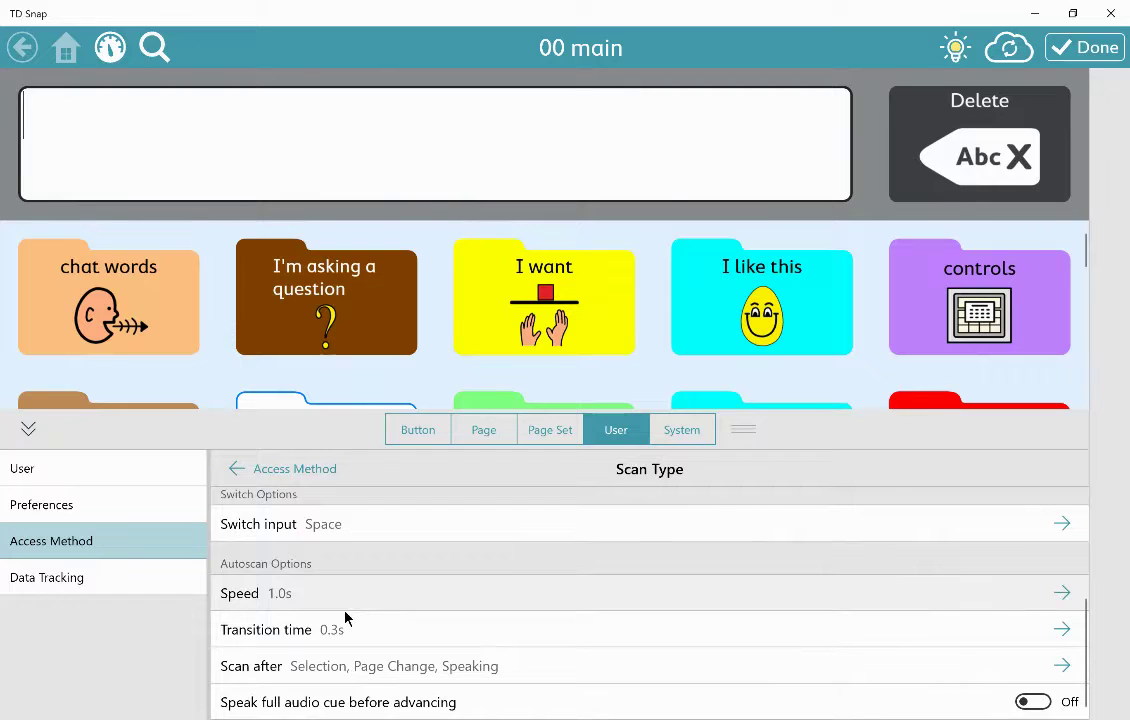
scroll(346, 614, "up", 3)
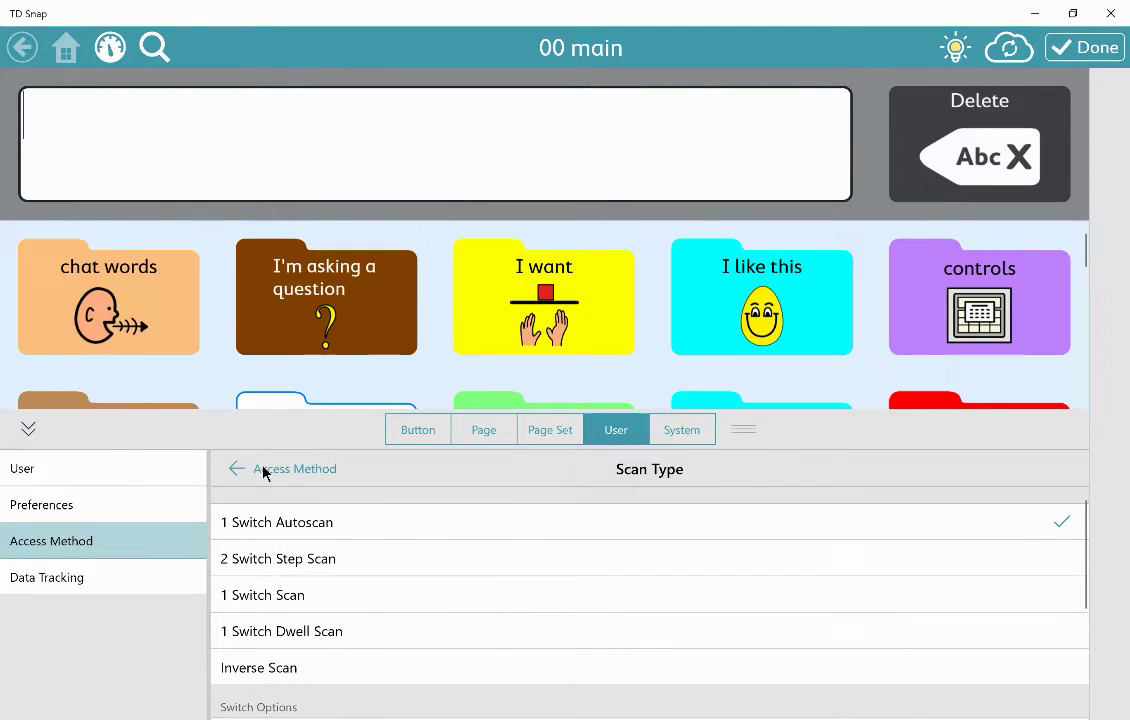
left_click(263, 472)
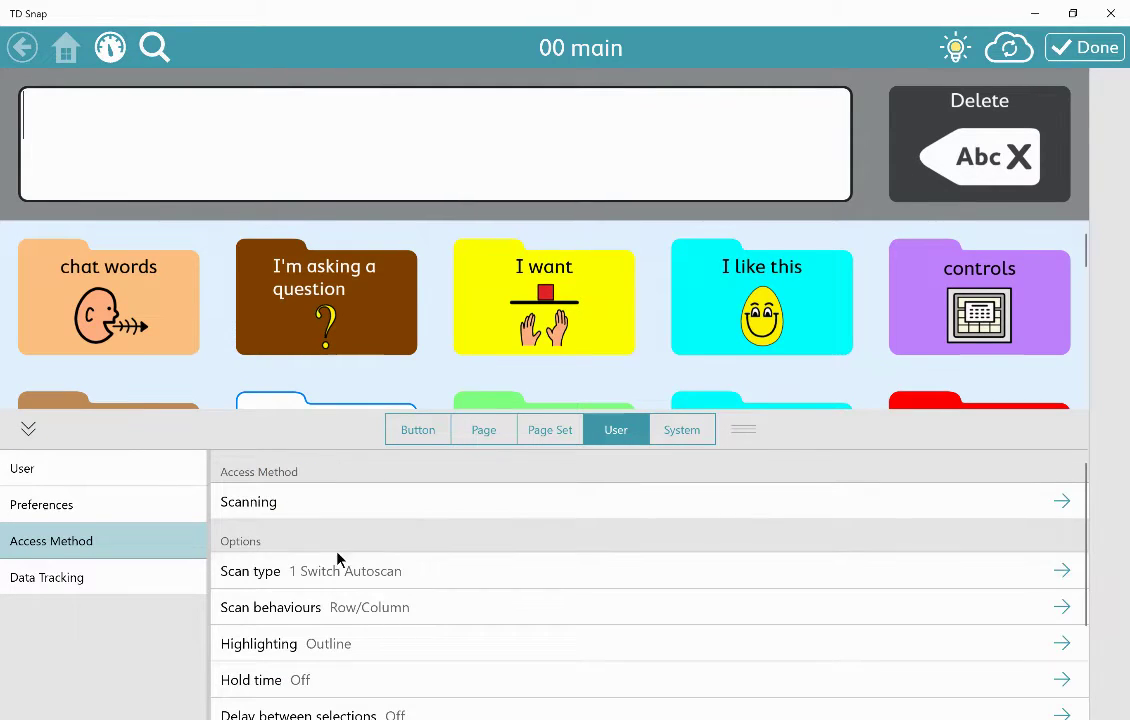
scroll(338, 568, "down", 3)
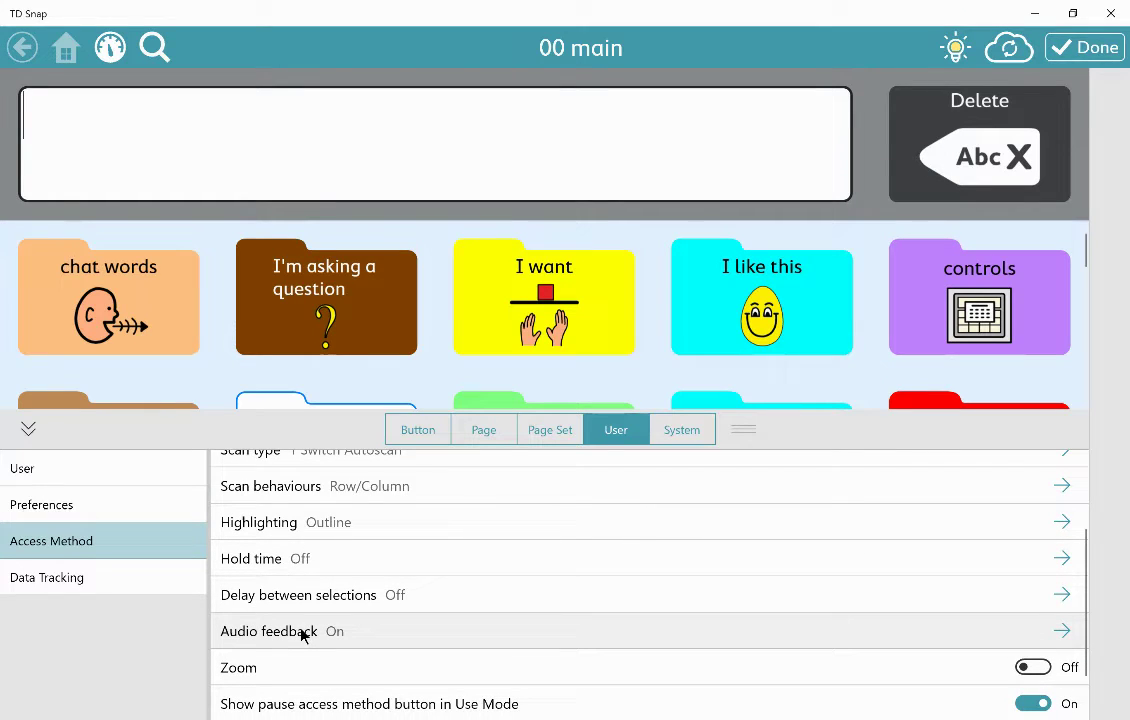
scroll(303, 635, "up", 1)
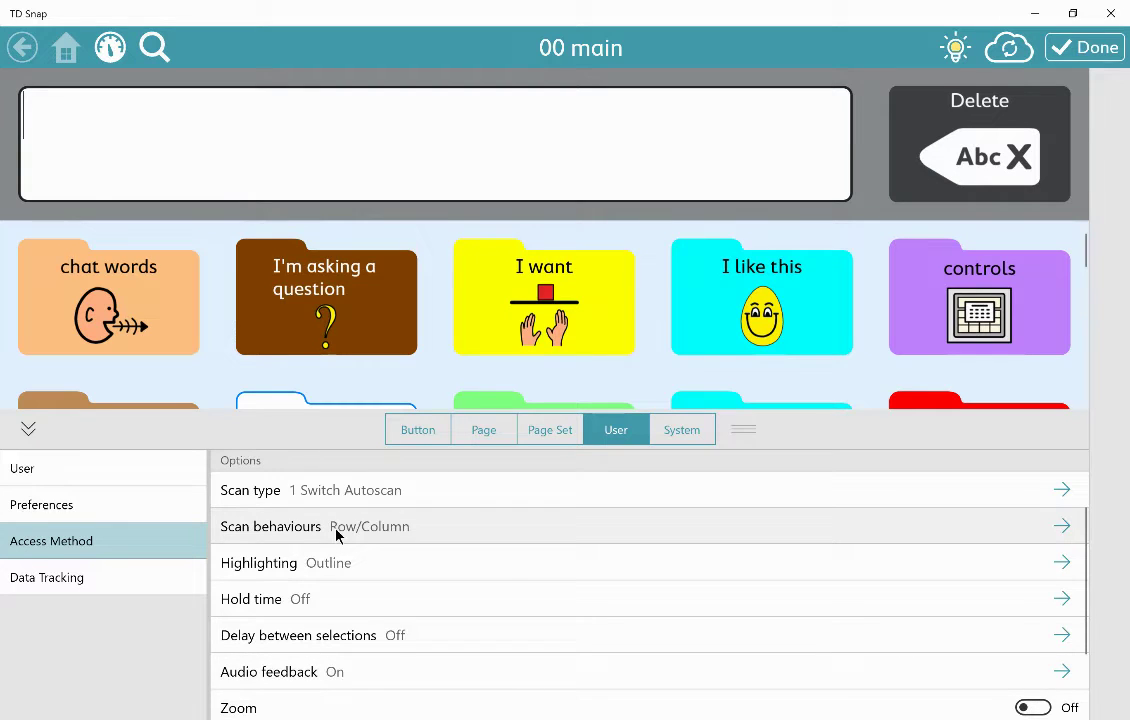
Preview the scanning on the 00 main page in use mode, pause it, and return to editing.
left_click(1074, 56)
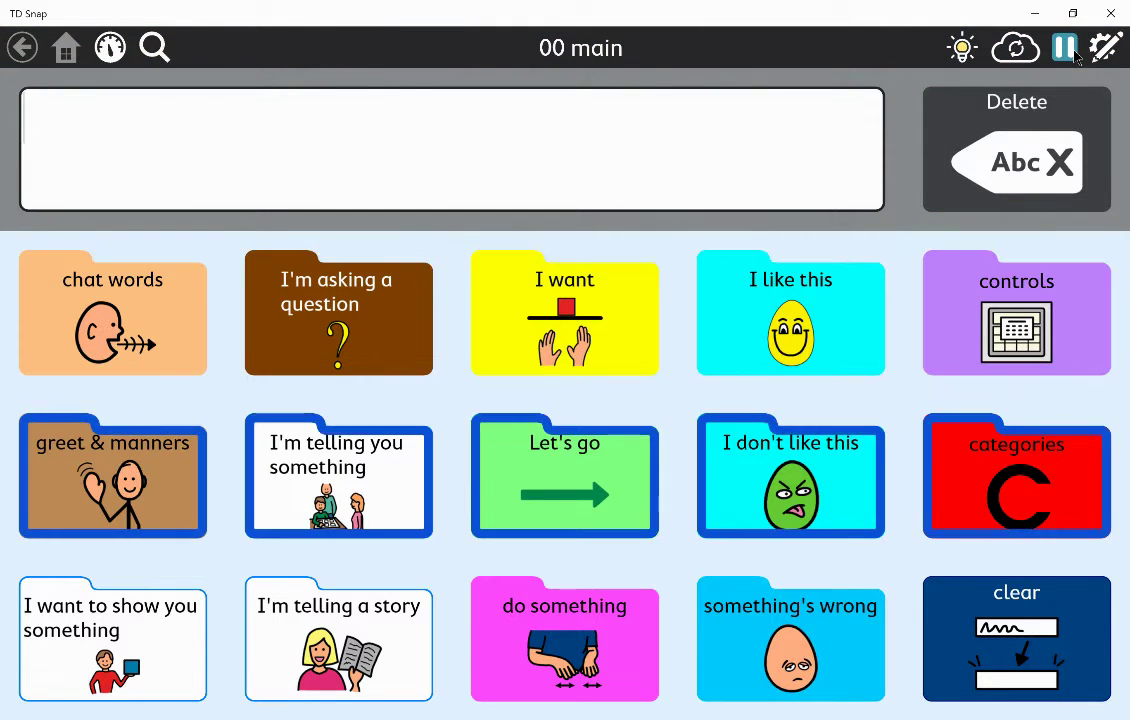
left_click(1070, 55)
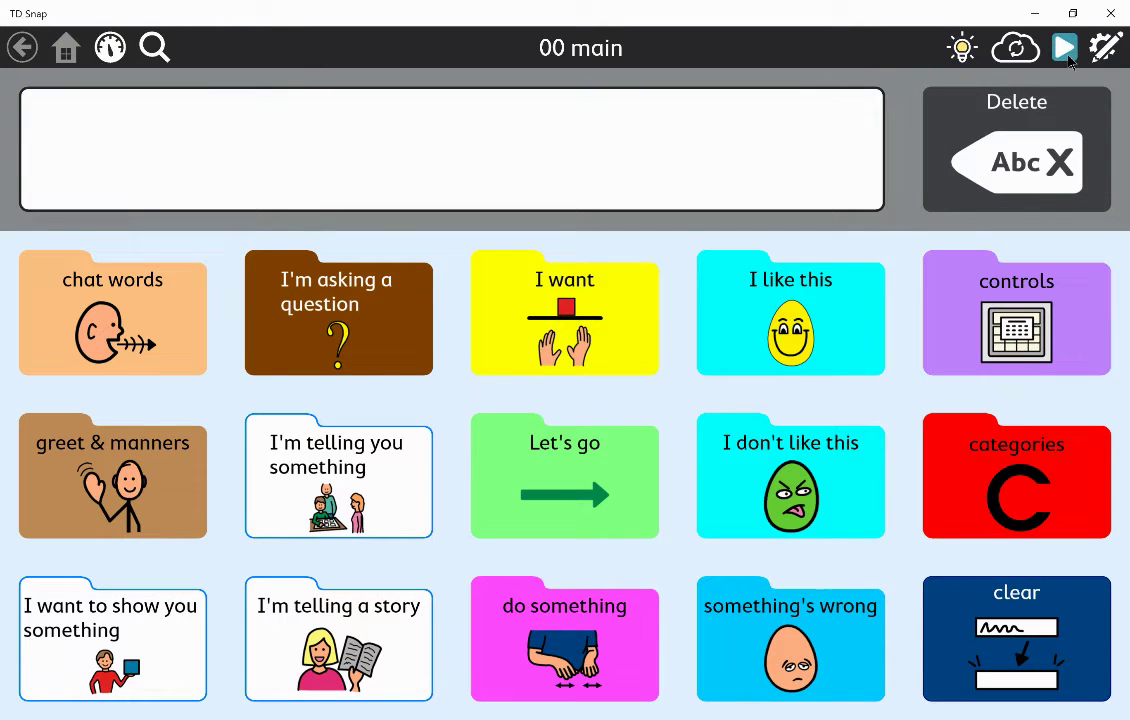
left_click(1106, 49)
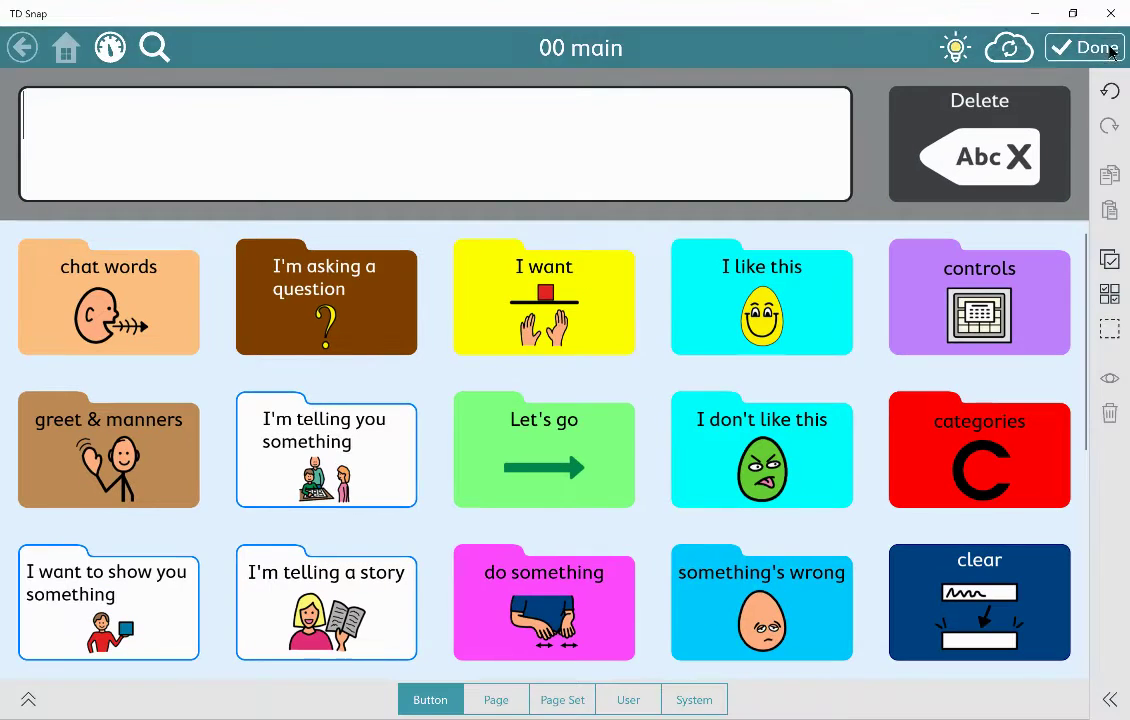
Open the scan groups editor for the 00 main page.
left_click(572, 701)
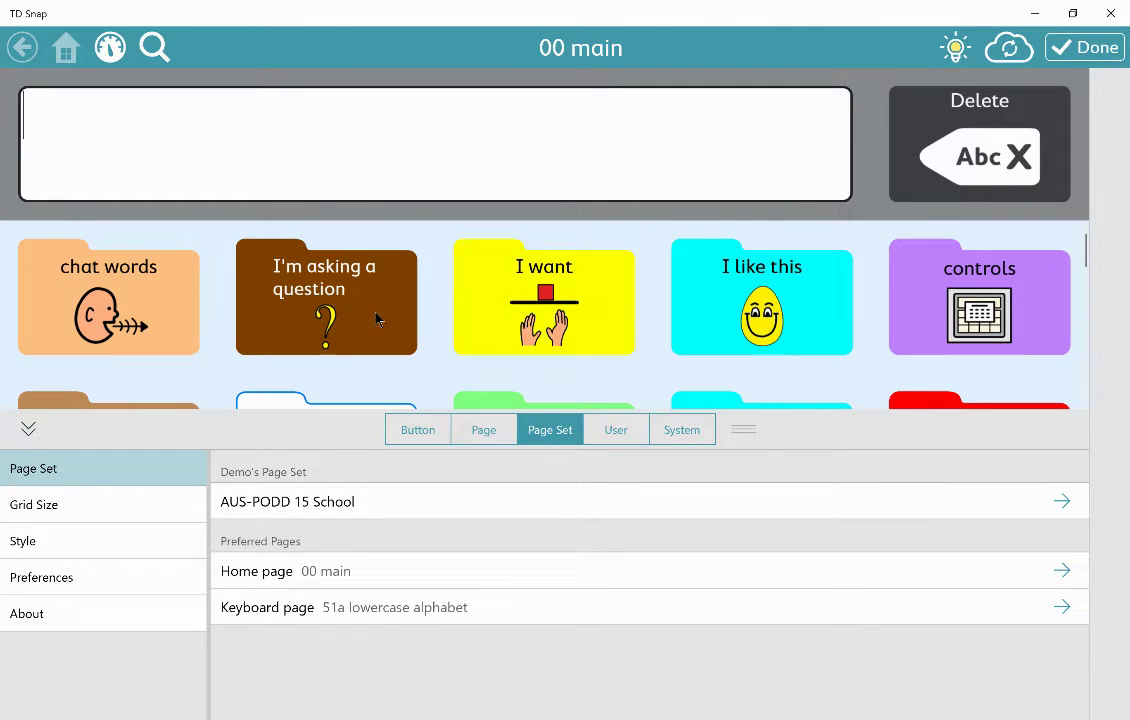
left_click(483, 430)
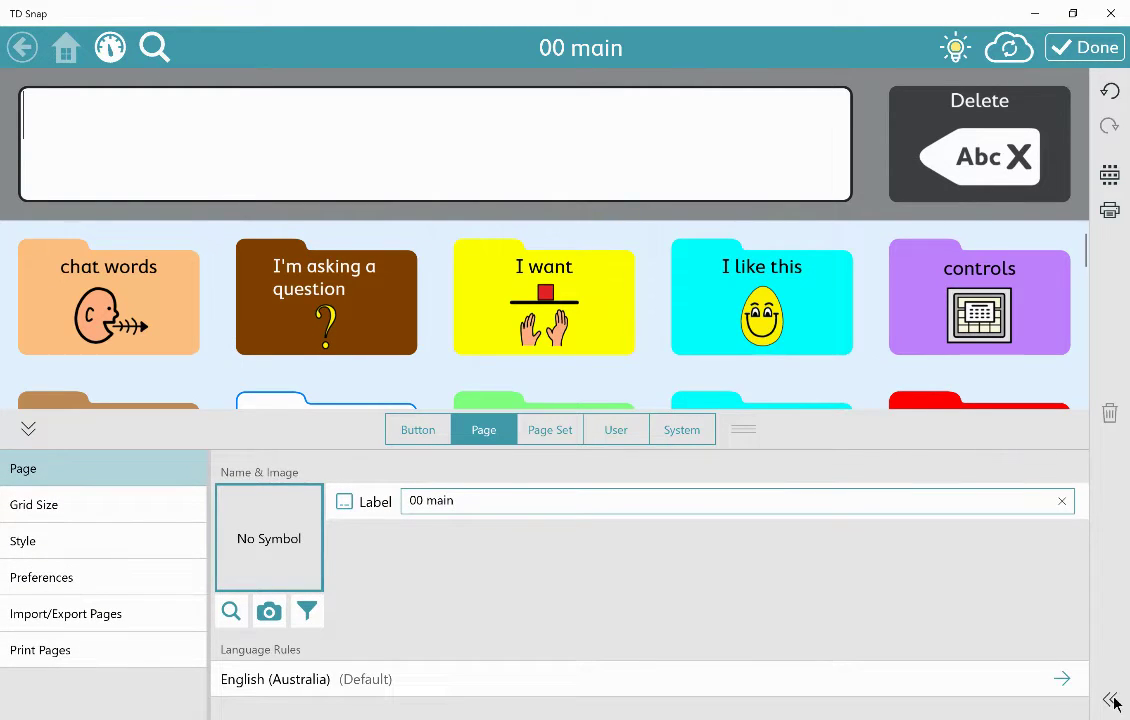
left_click(1112, 701)
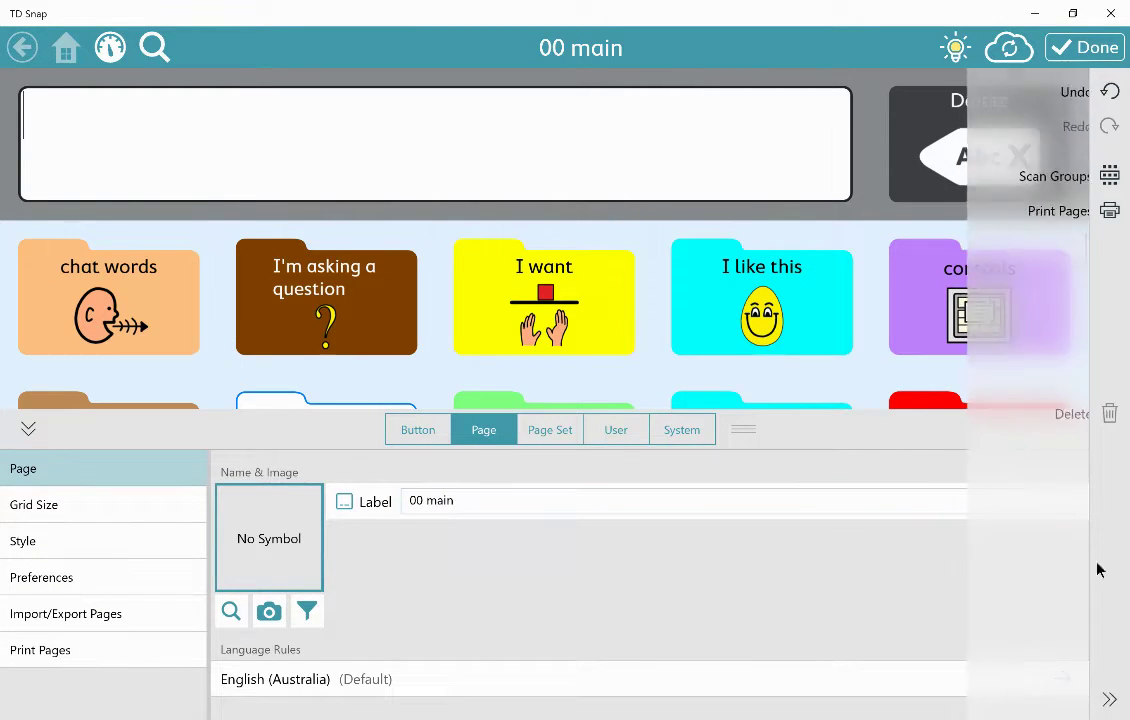
left_click(1110, 176)
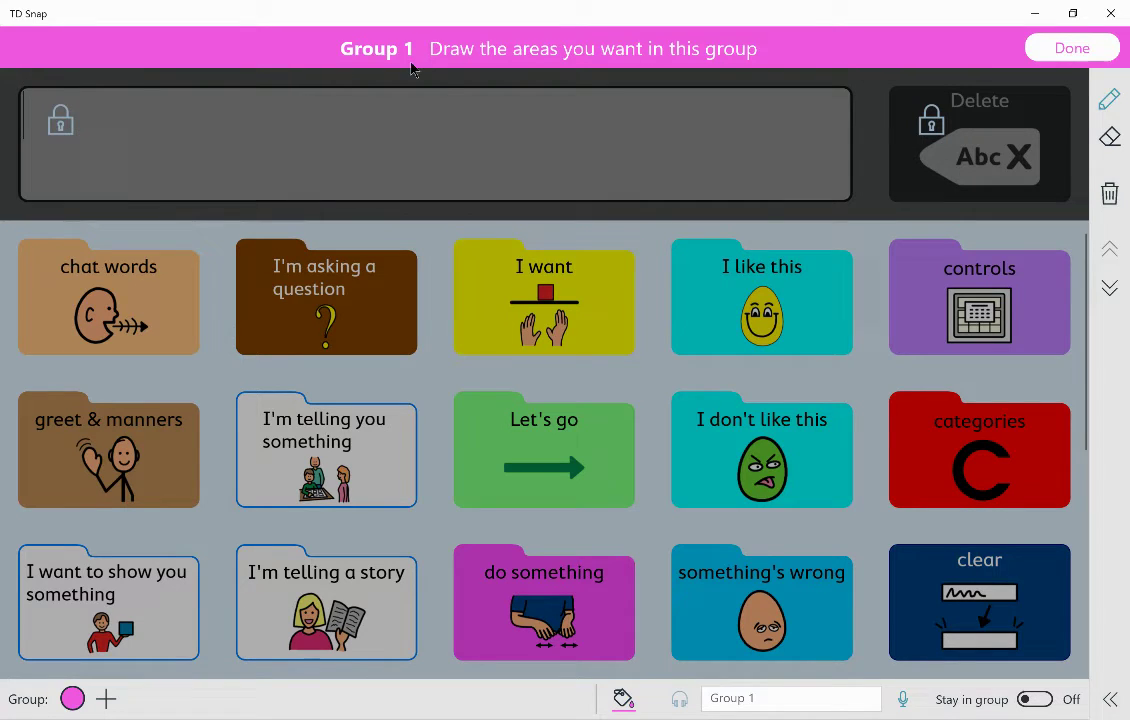
Draw Group 1 over chat words through I like this, with the cue text "chat words, question, i want, i like this".
left_click(100, 150)
mouse_move(130, 283)
left_mouse_down()
mouse_move(305, 288)
mouse_move(373, 325)
mouse_move(724, 285)
mouse_move(941, 287)
mouse_move(850, 320)
left_mouse_up()
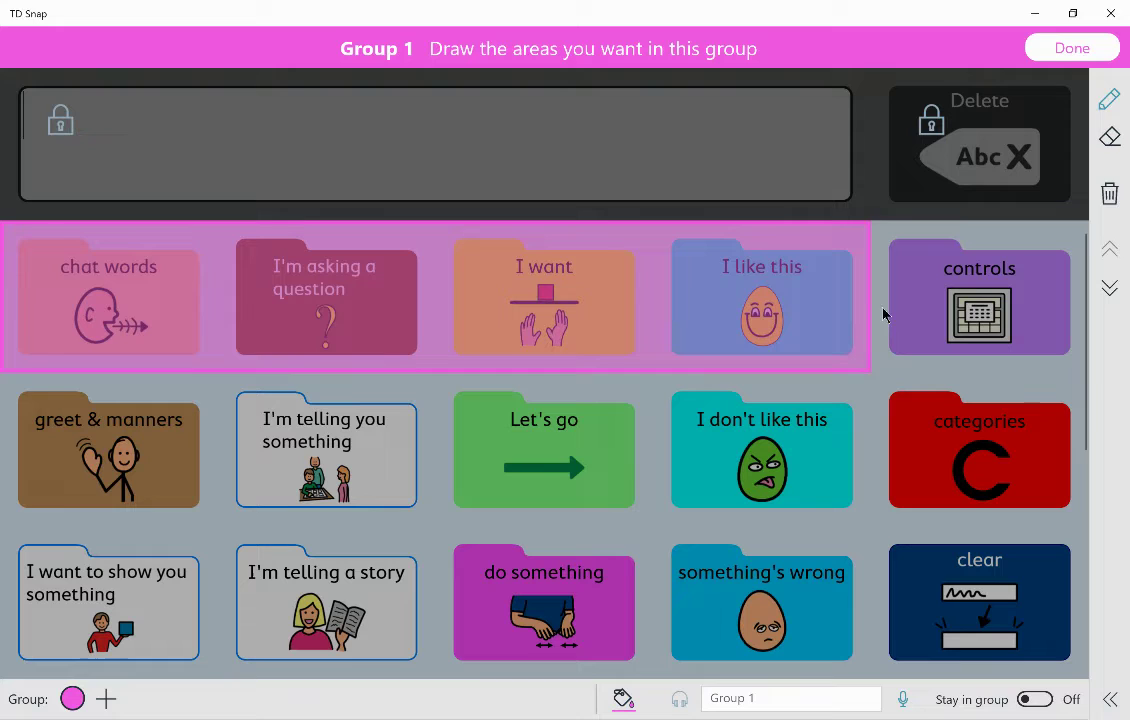
left_click(750, 698)
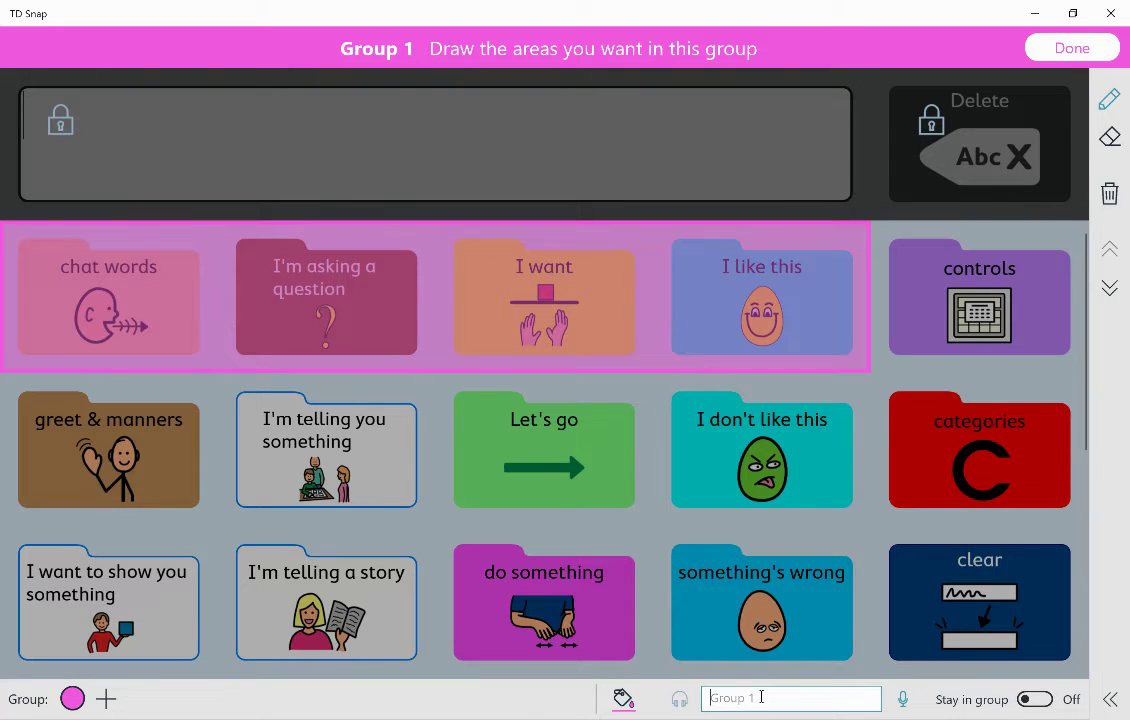
type("chat words, questi")
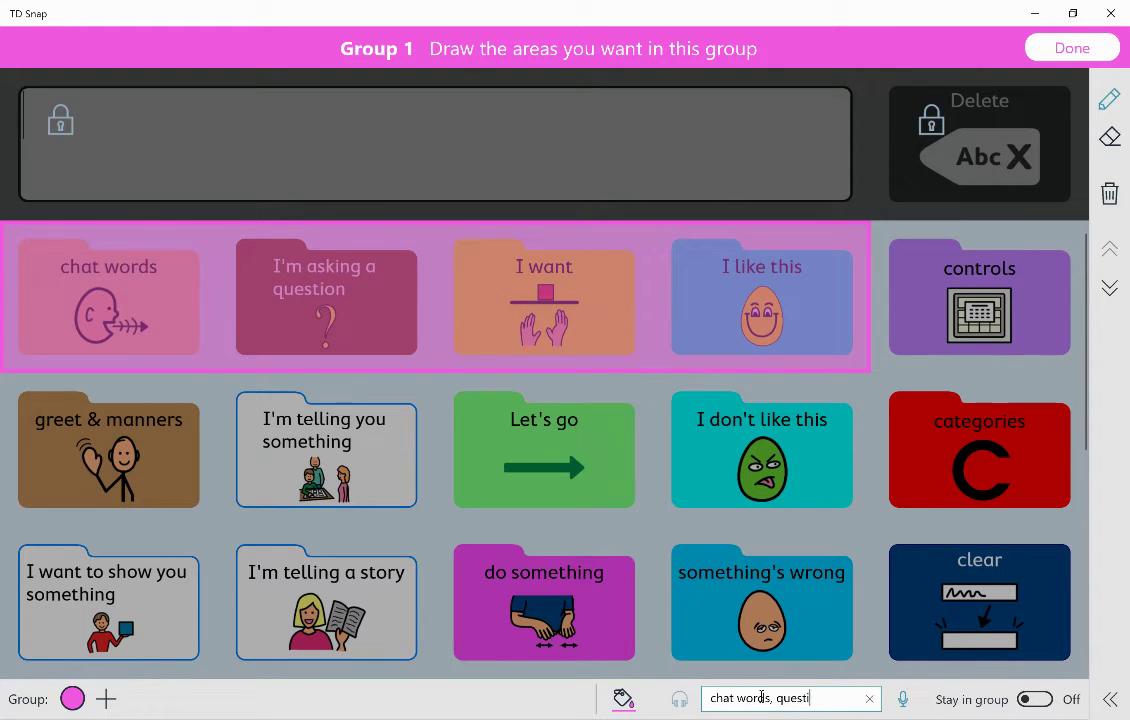
type("on, i want, ")
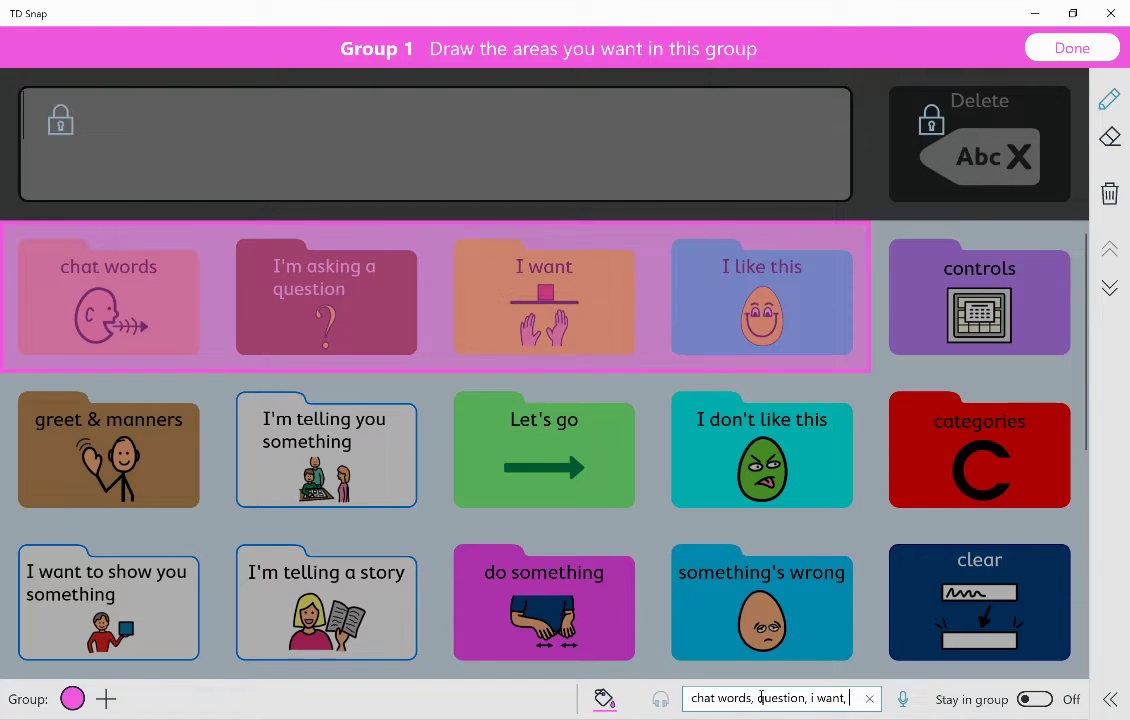
type("i like this")
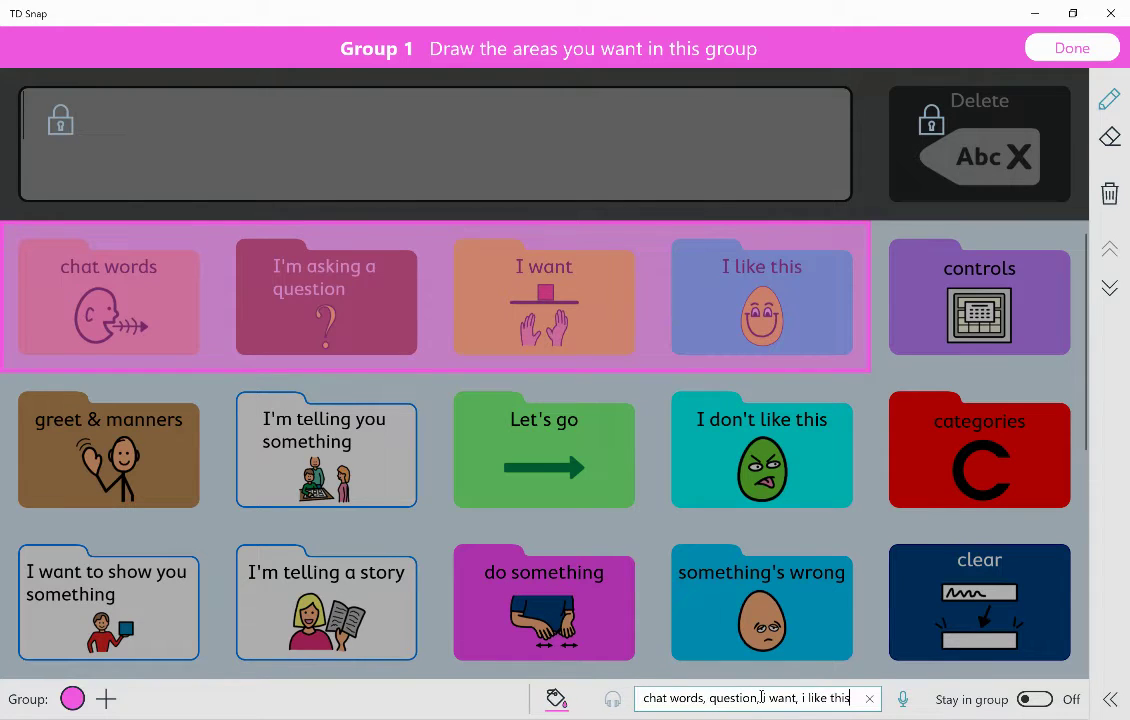
Add Group 2 over greet & manners through I don't like this, cue it "greet , telling you something, lets go, don't like", and finish grouping.
left_click(105, 702)
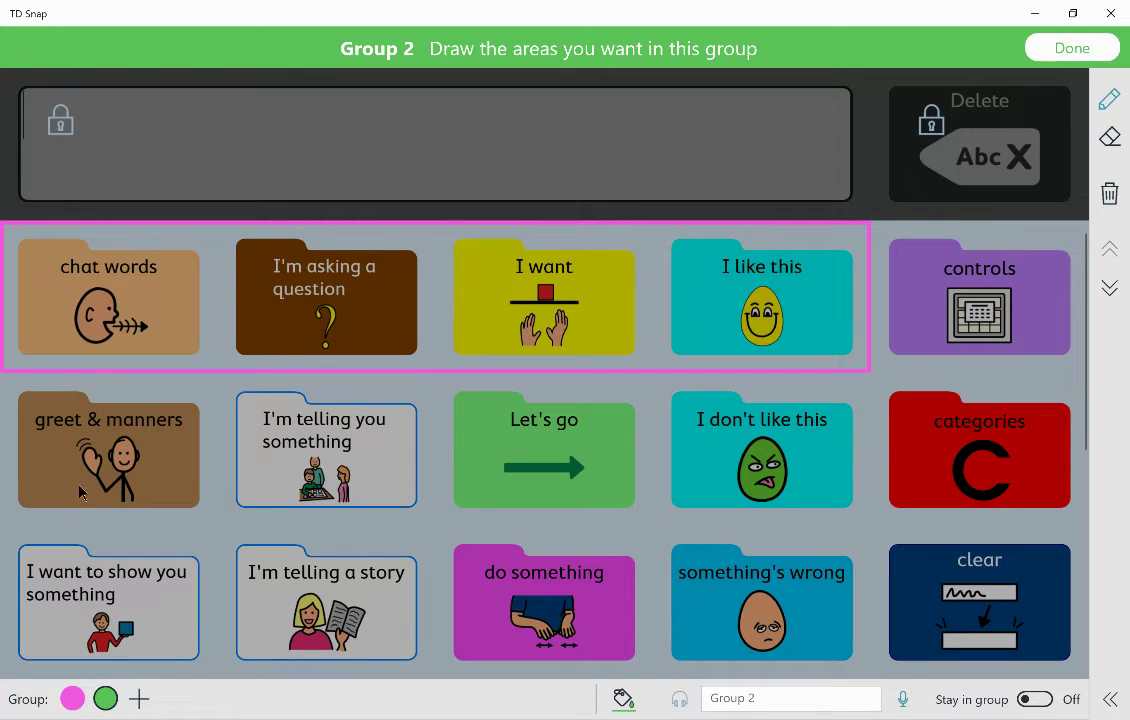
mouse_move(74, 418)
left_mouse_down()
mouse_move(177, 468)
mouse_move(522, 414)
mouse_move(731, 417)
left_mouse_up()
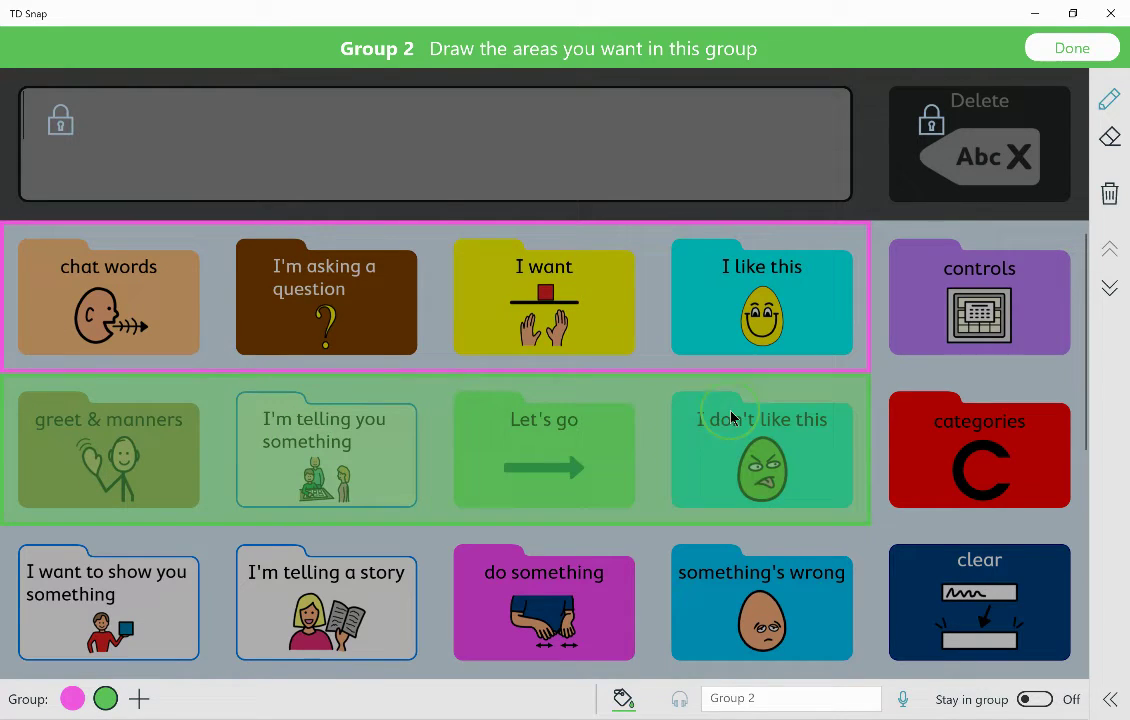
left_click(768, 699)
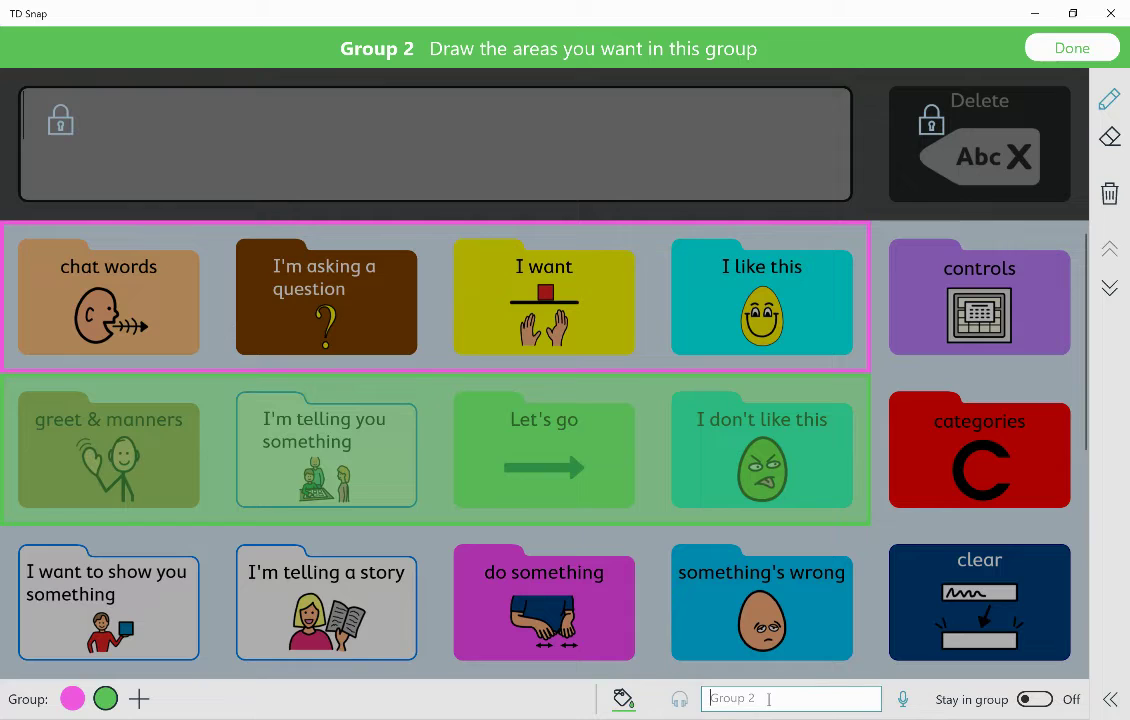
type("greet")
type(" scan")
key("BackSpace")
key("BackSpace")
key("BackSpace")
type("telling you something")
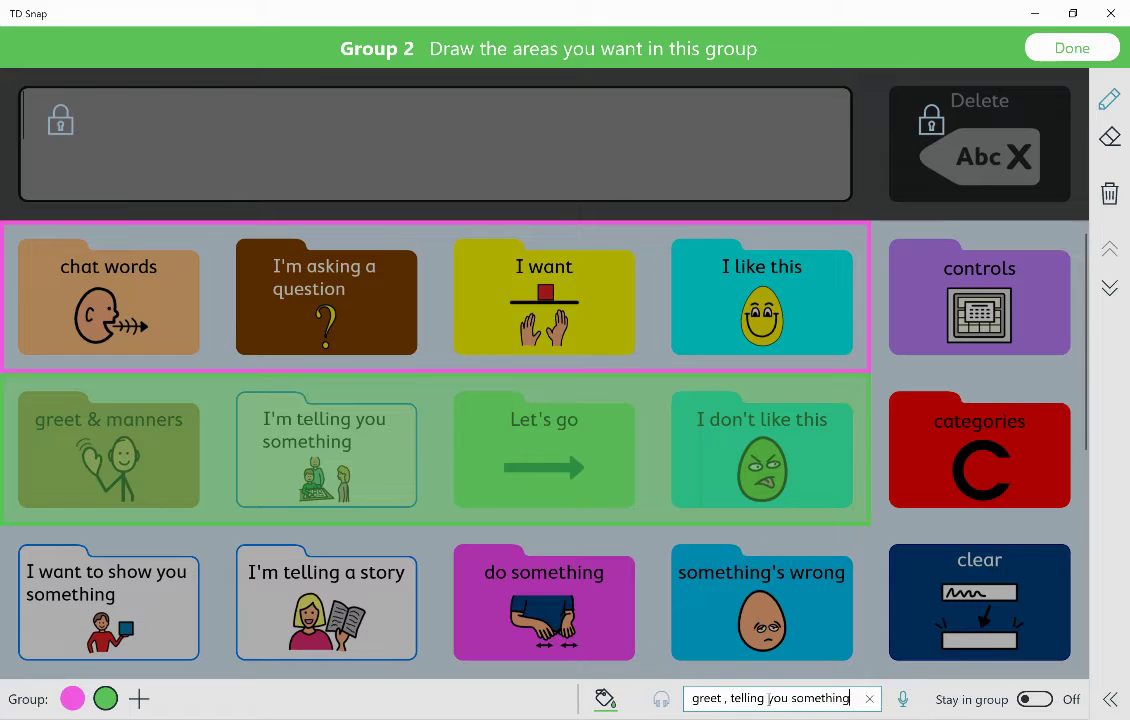
type(",")
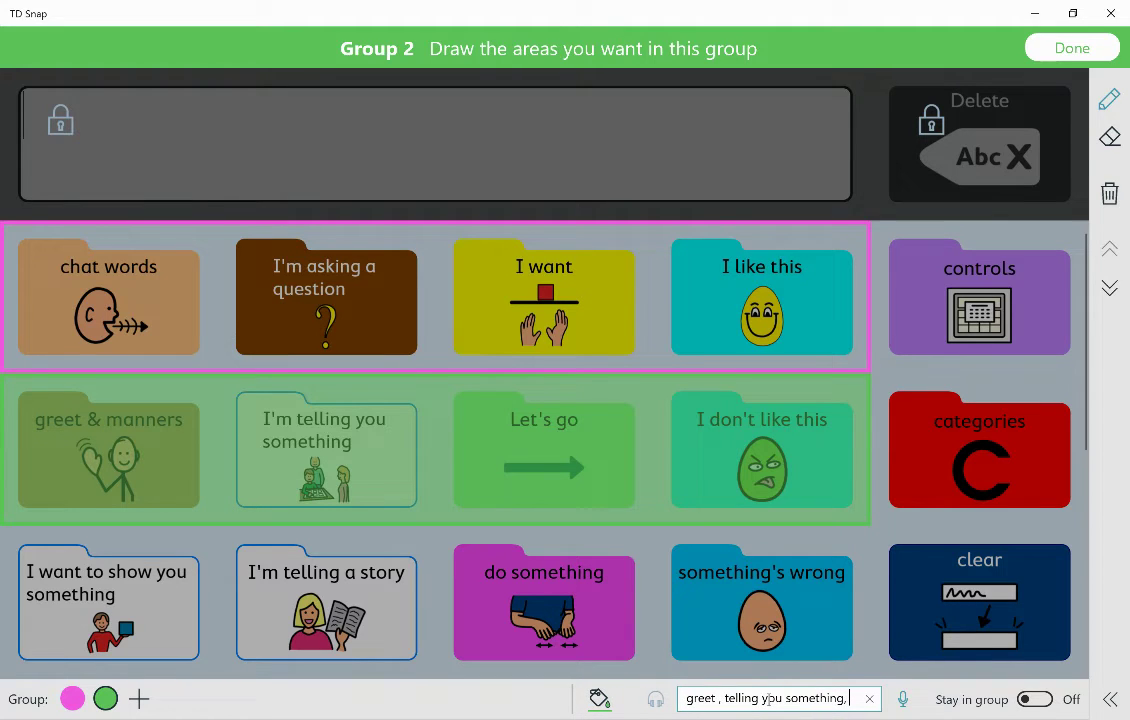
type(" lets")
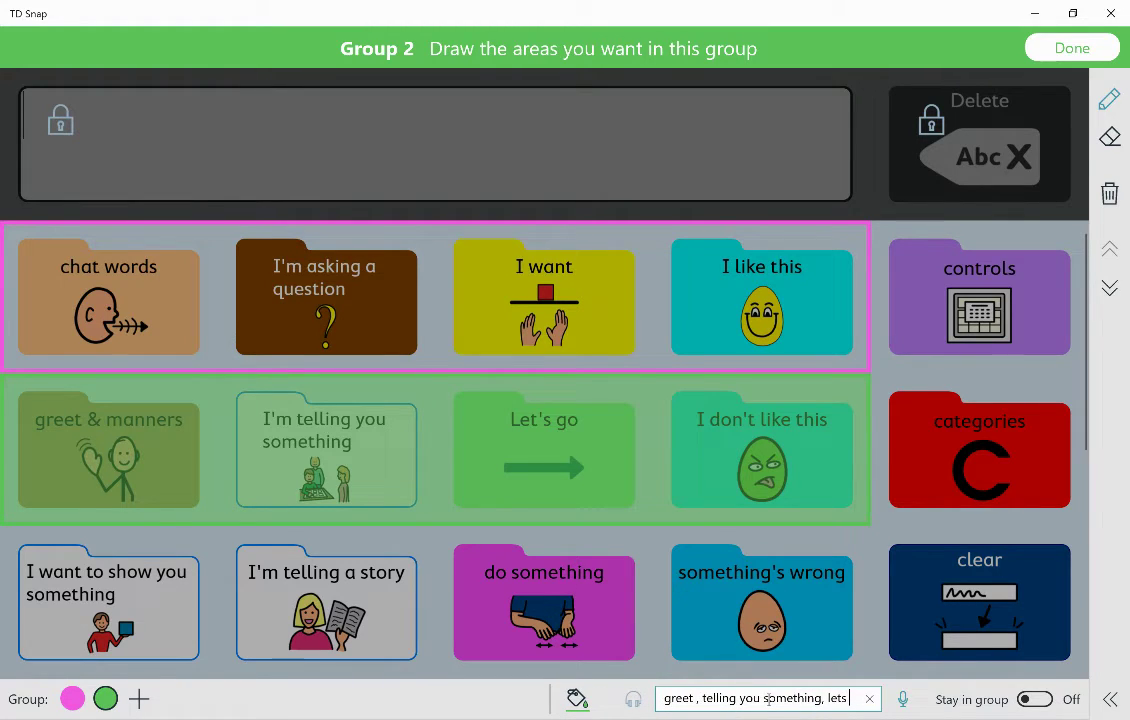
type(" go, don")
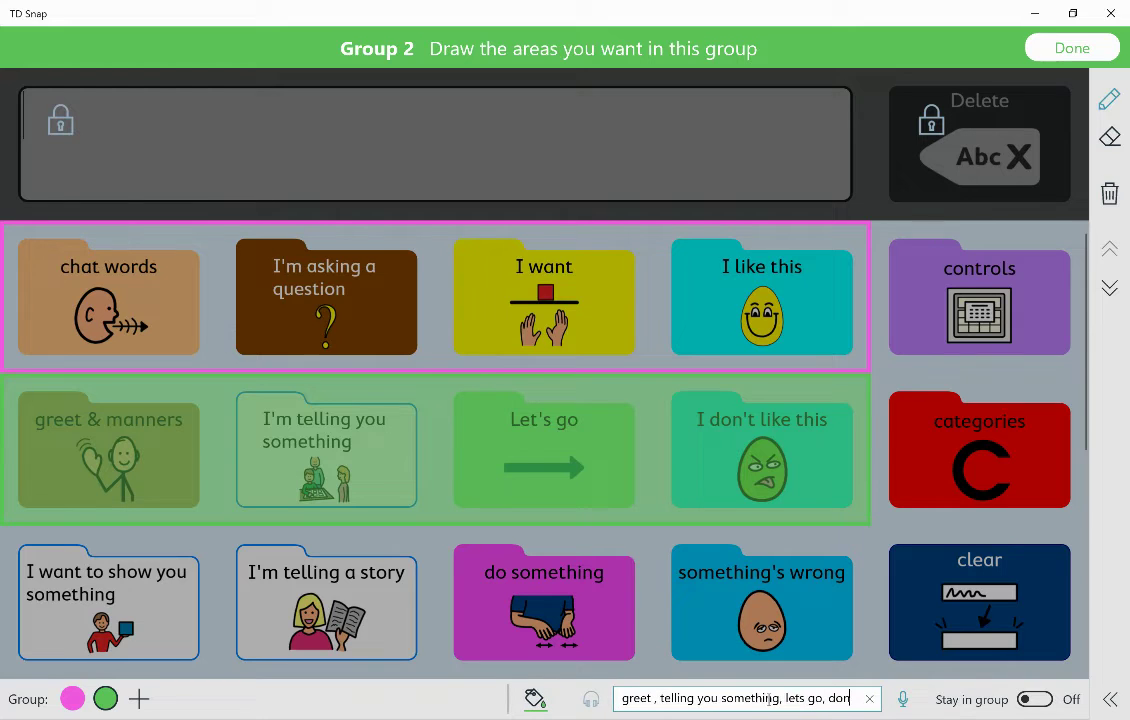
type("'t like")
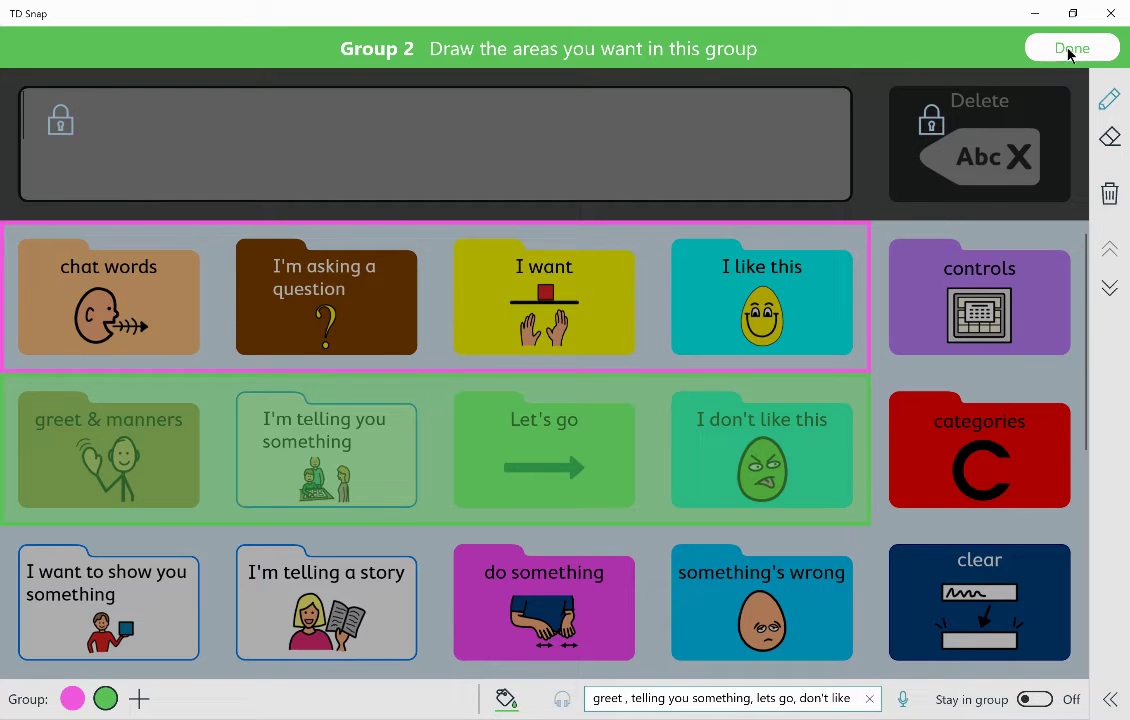
left_click(1068, 50)
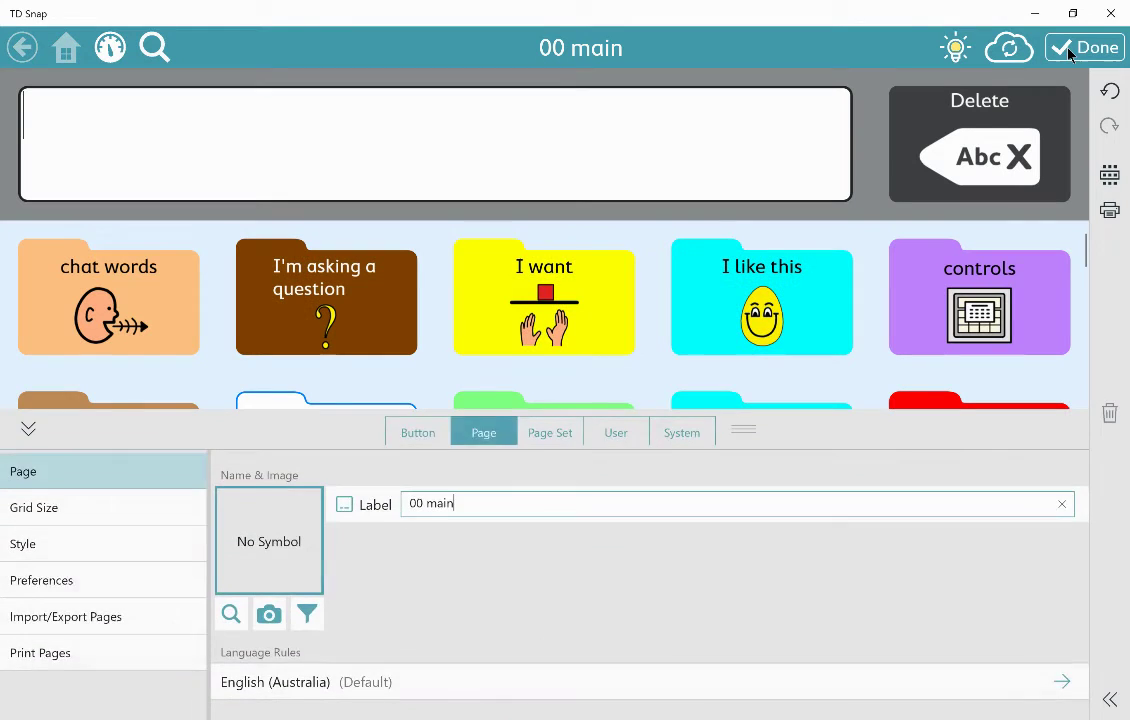
Turn on Group Scan in the scan behaviours of the user's Scanning access method.
left_click(600, 432)
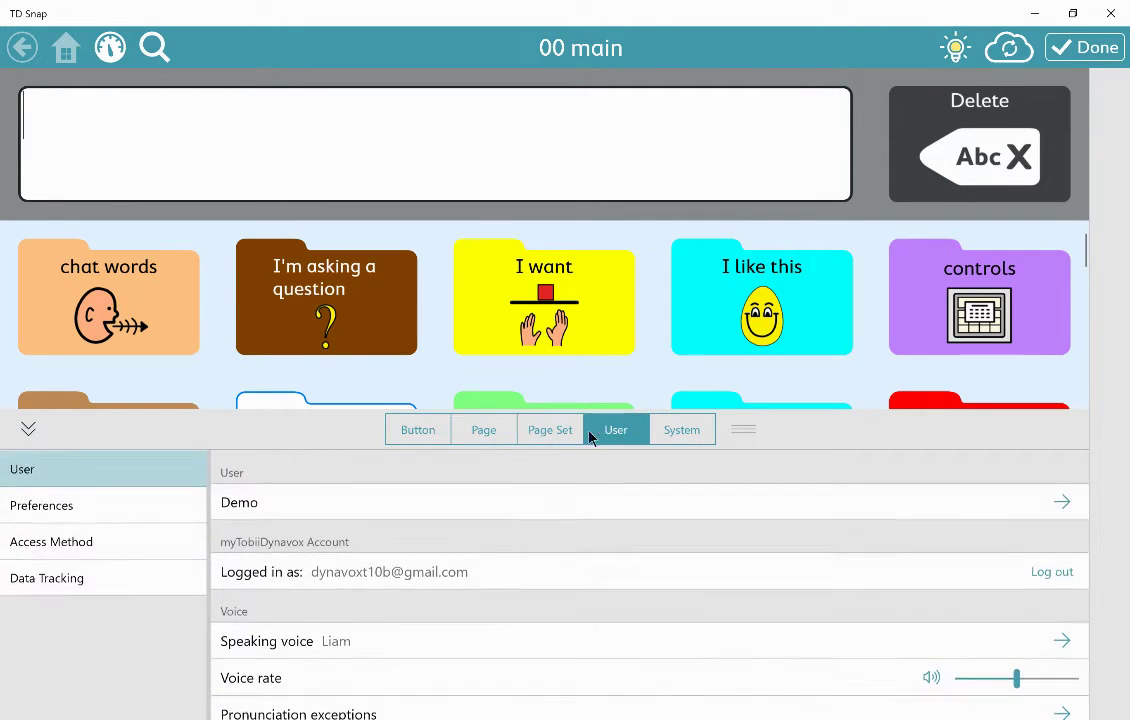
left_click(58, 540)
left_click(278, 507)
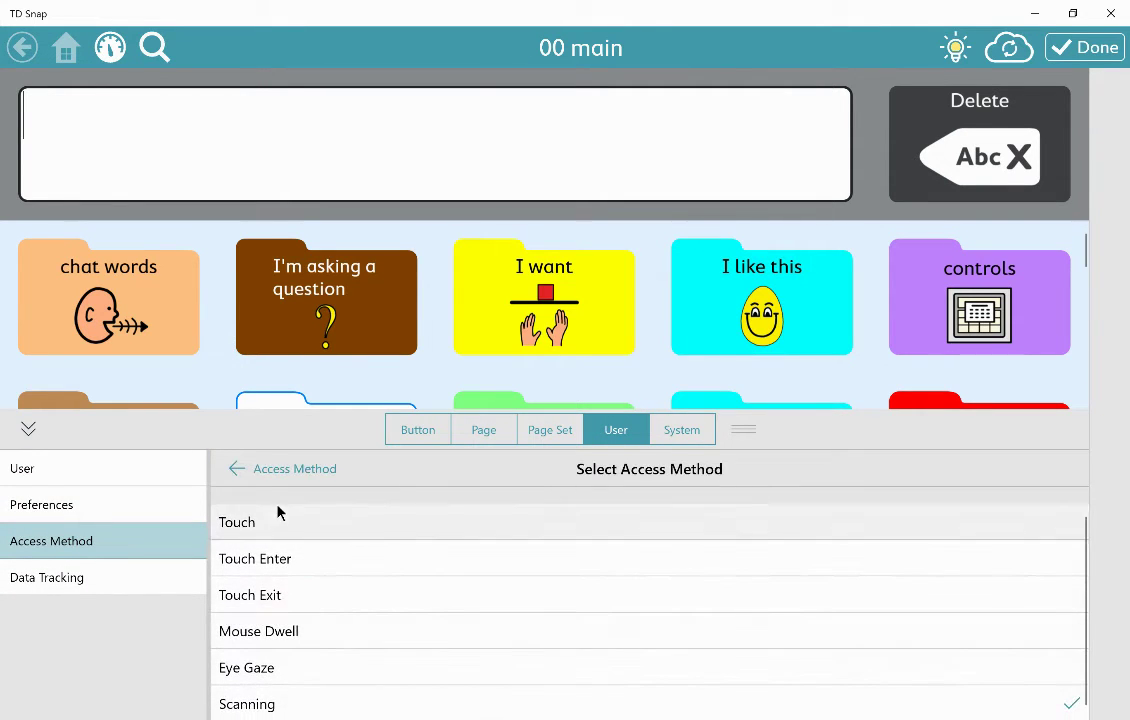
left_click(255, 470)
left_click(300, 571)
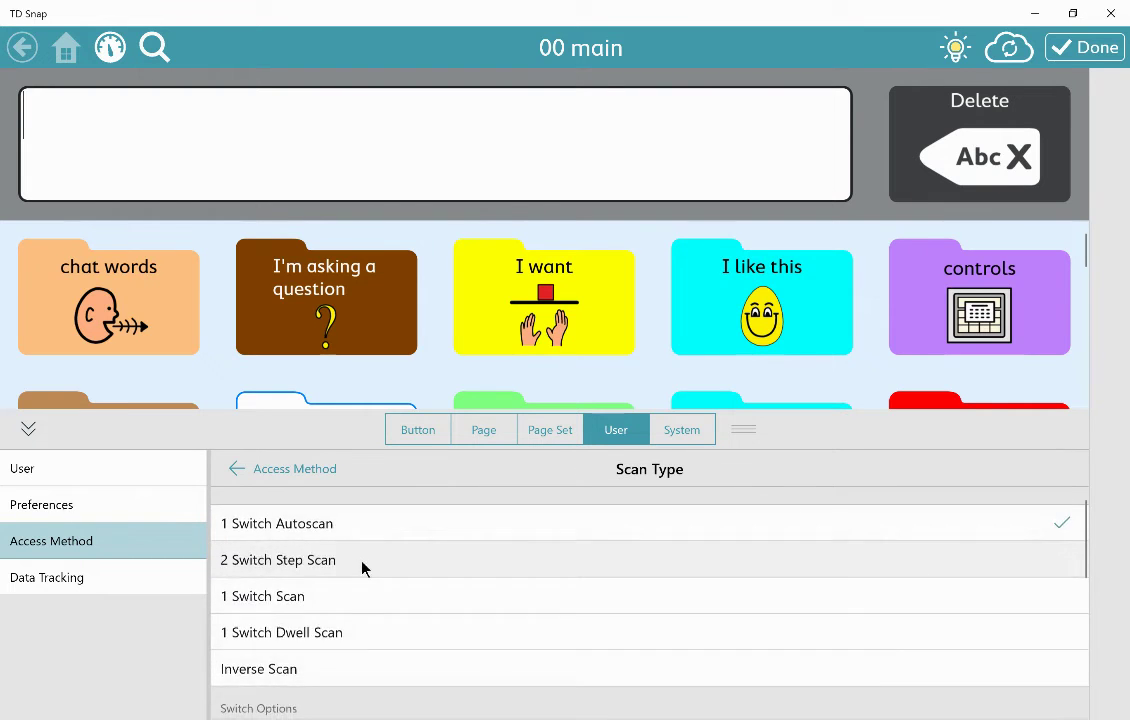
scroll(388, 565, "down", 3)
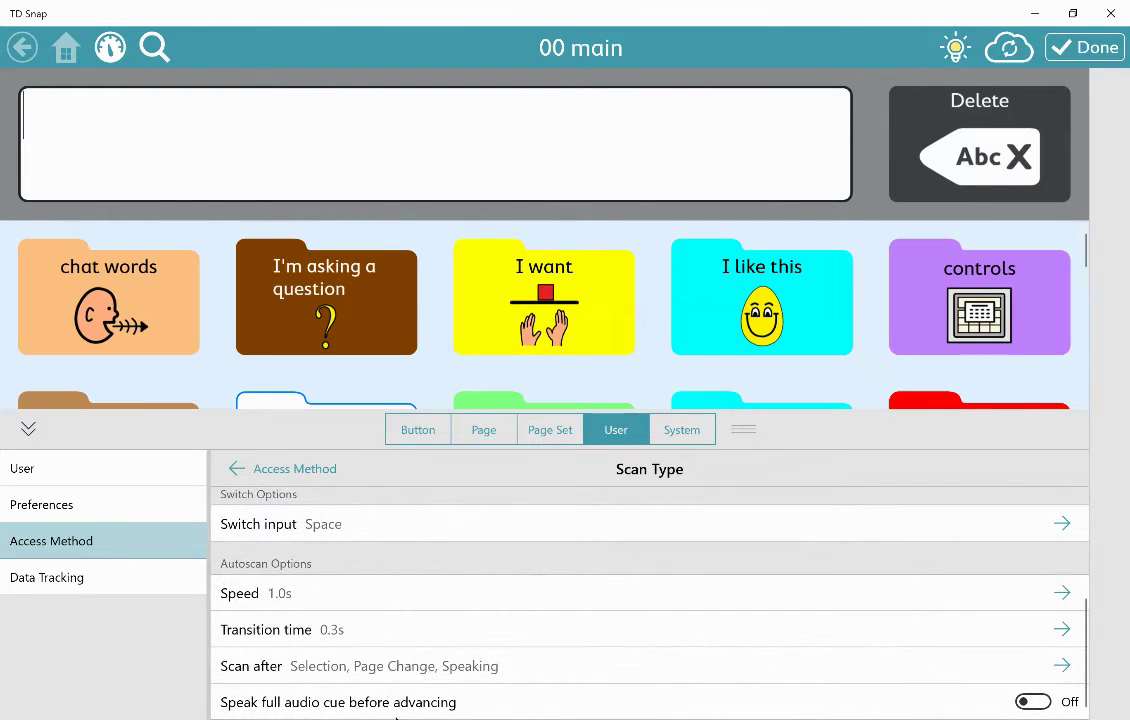
left_click(247, 475)
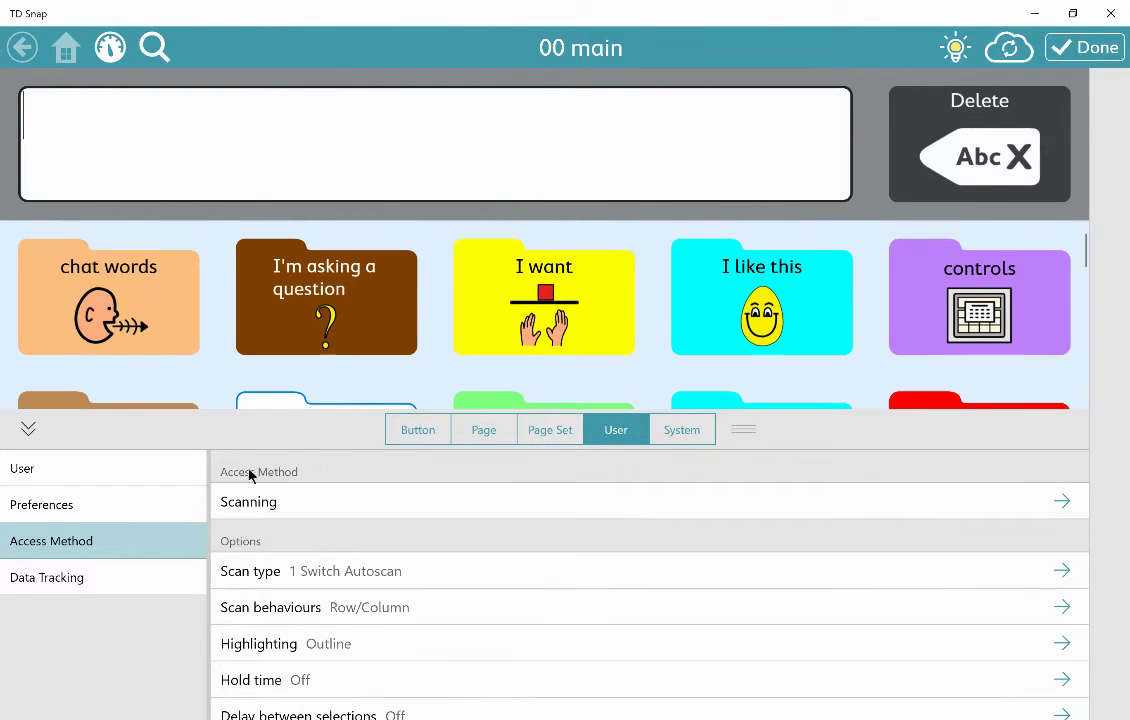
left_click(328, 609)
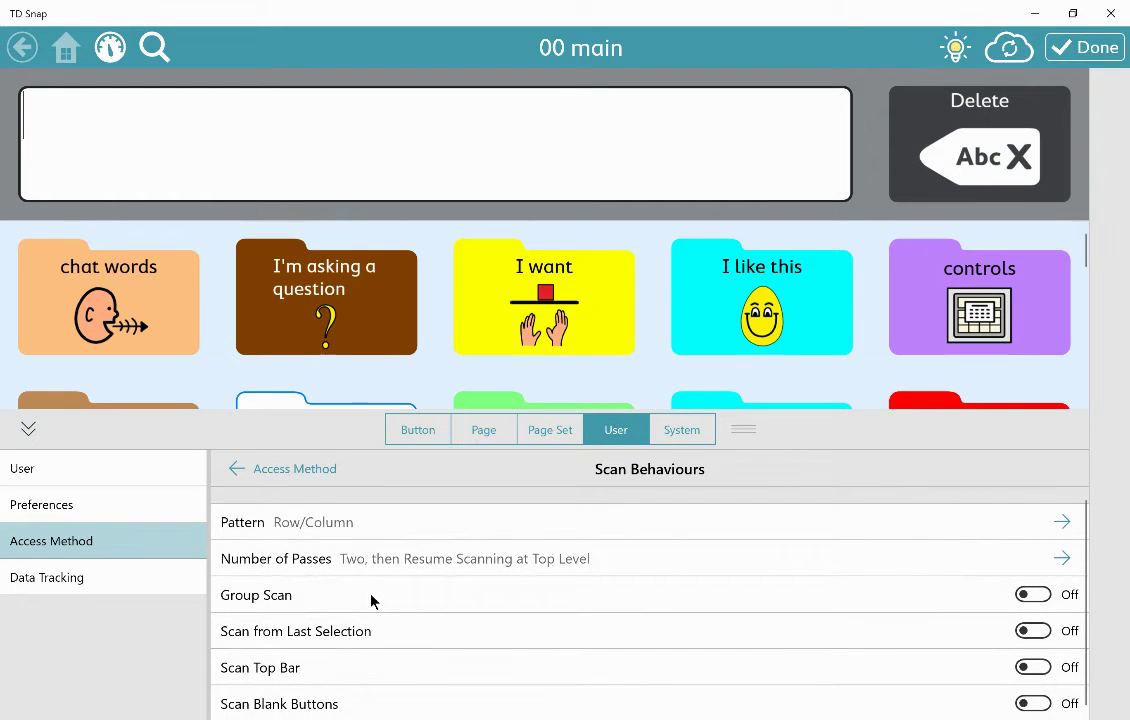
left_click(1033, 594)
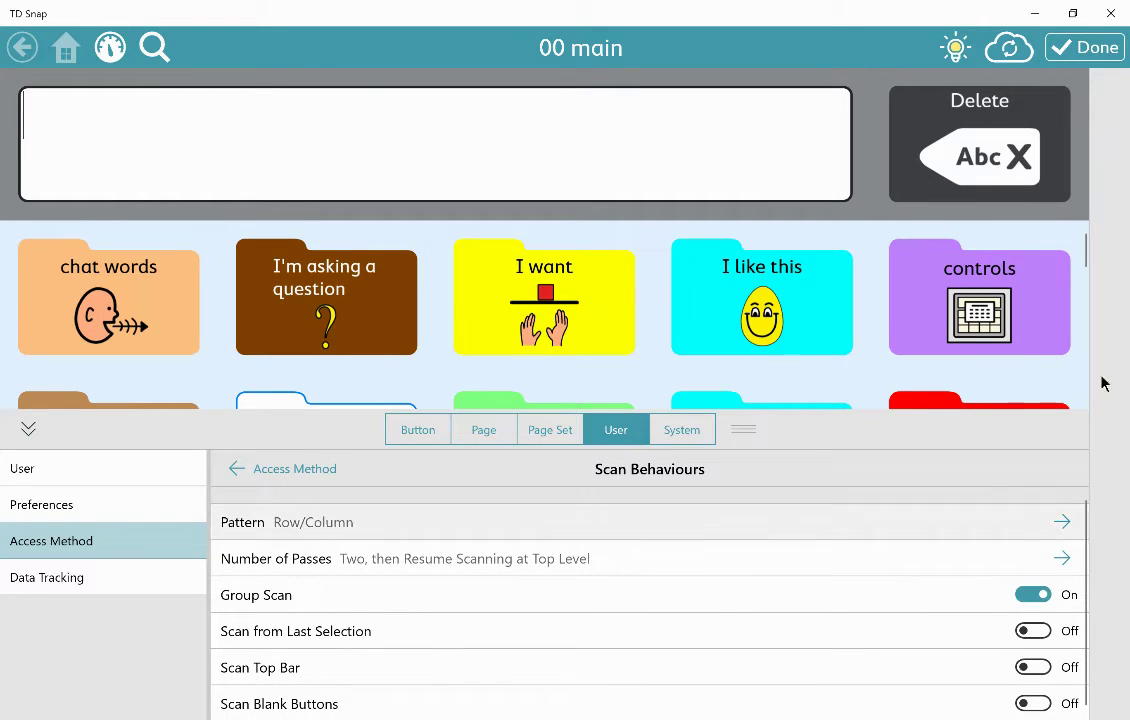
Preview group scanning on the 00 main page in use mode, pause it, and return to editing.
left_click(1087, 50)
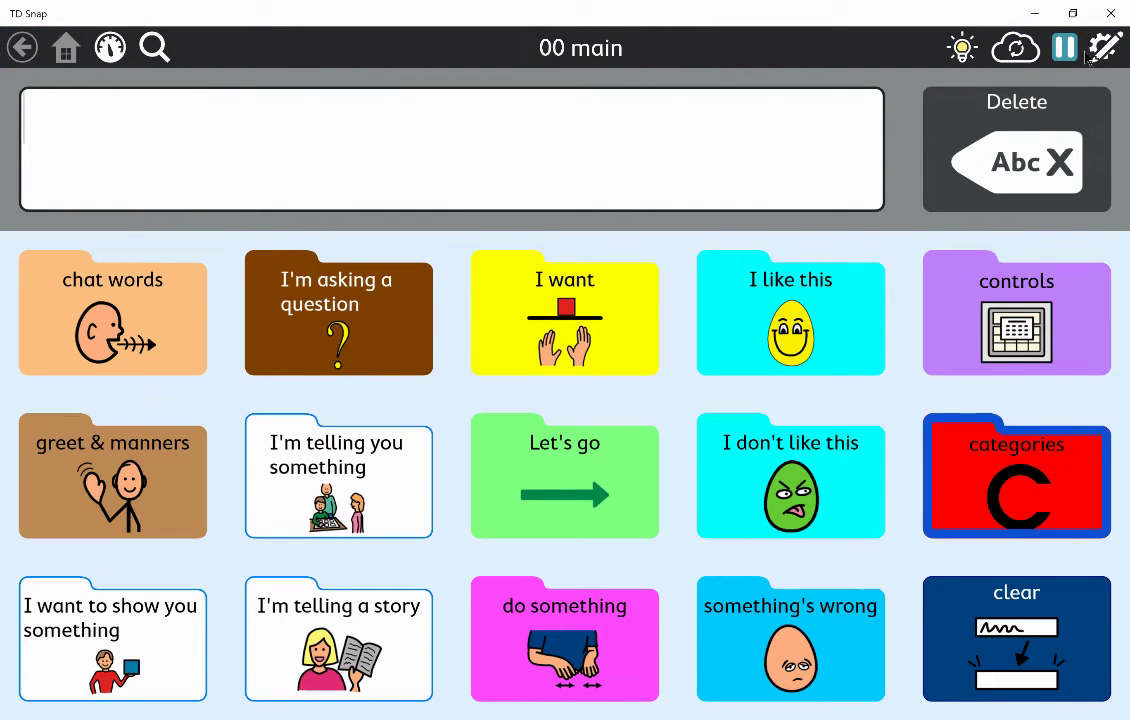
left_click(1077, 57)
left_click(1105, 47)
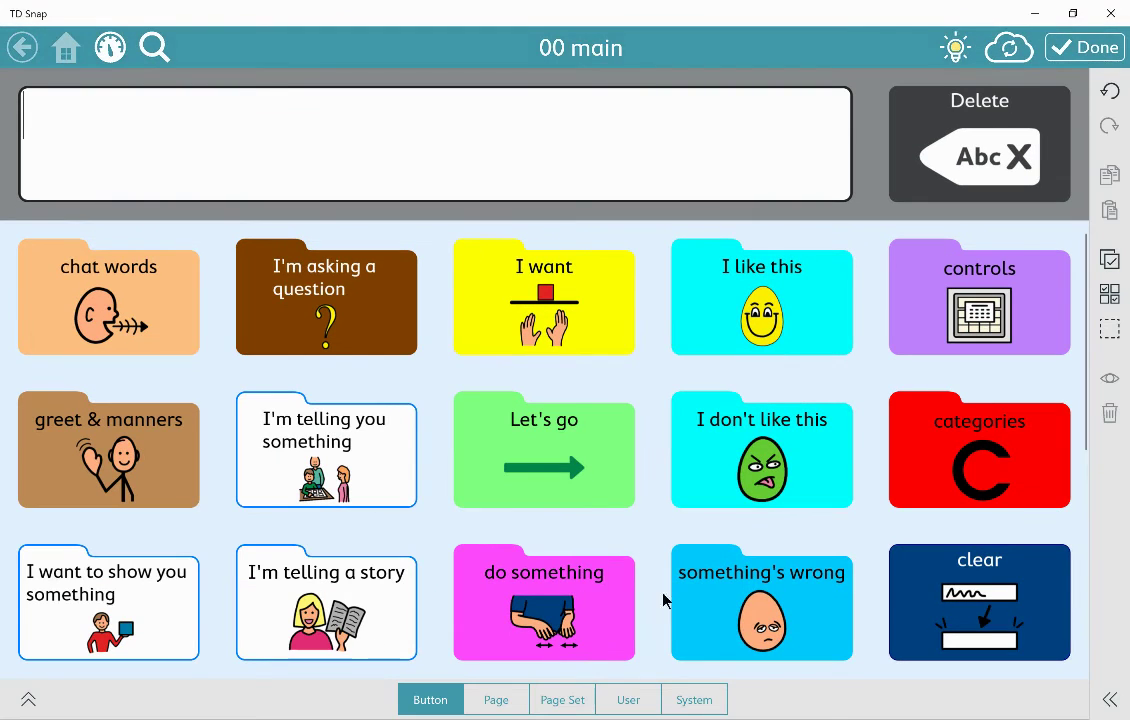
Turn on "Speak full audio cue before advancing" in the 1 Switch Autoscan options of the user's access method.
left_click(628, 700)
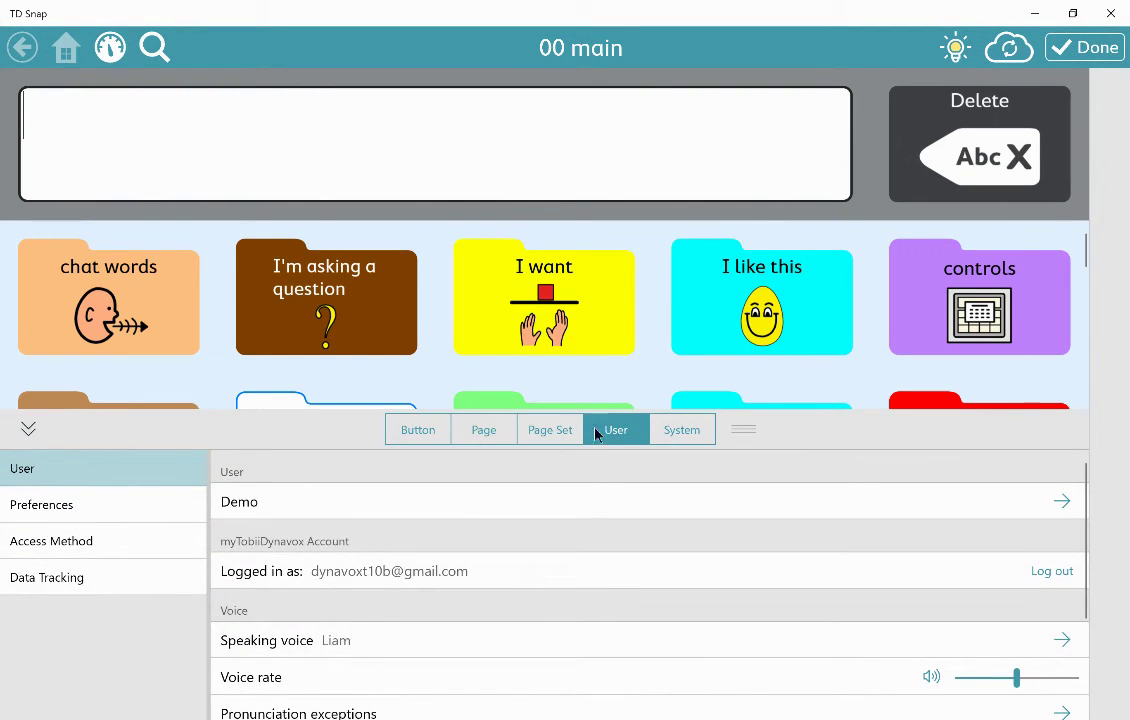
left_click(115, 541)
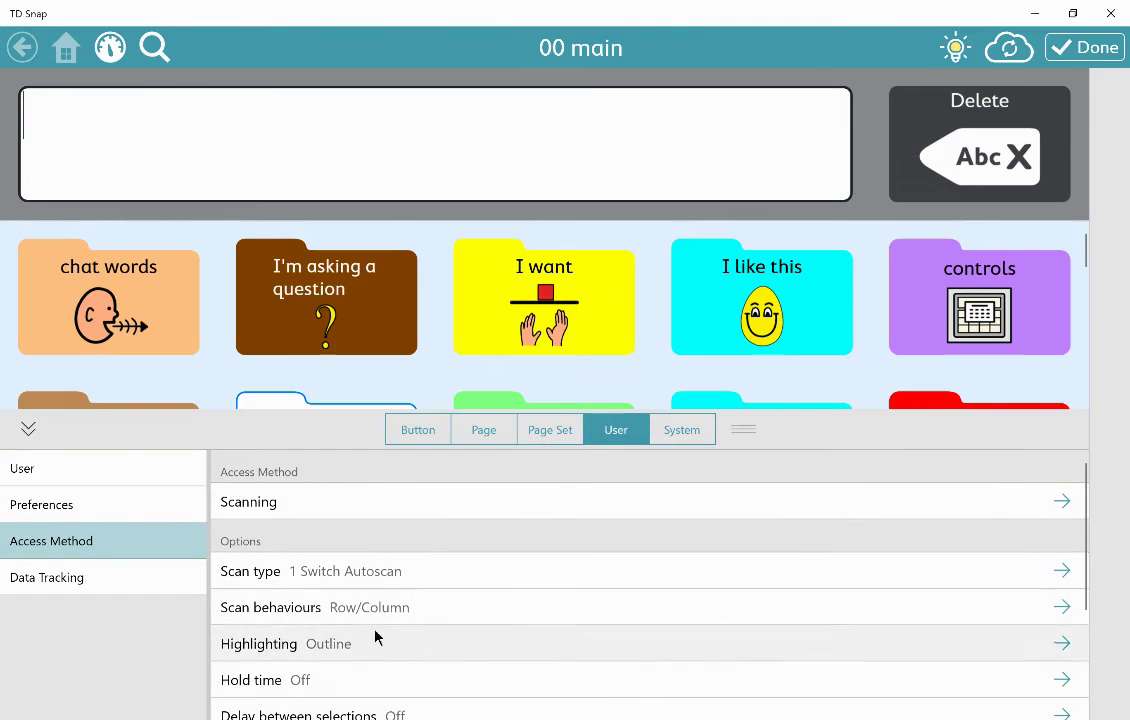
scroll(391, 611, "down", 4)
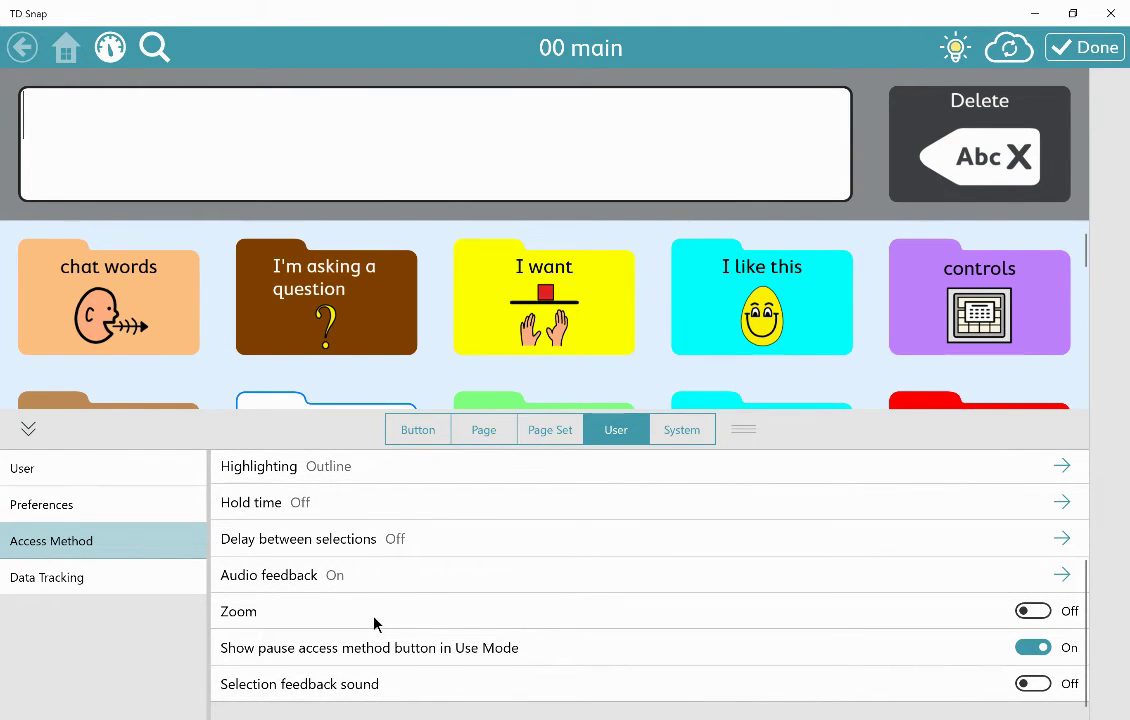
scroll(345, 560, "up", 2)
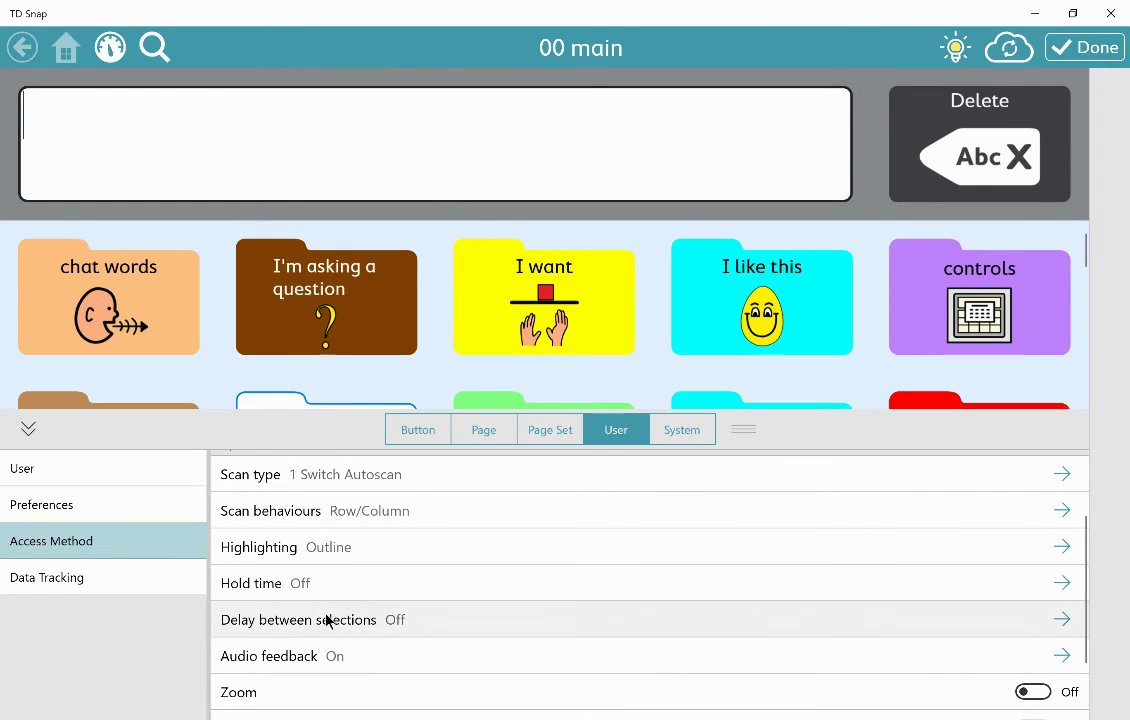
scroll(328, 620, "up", 1)
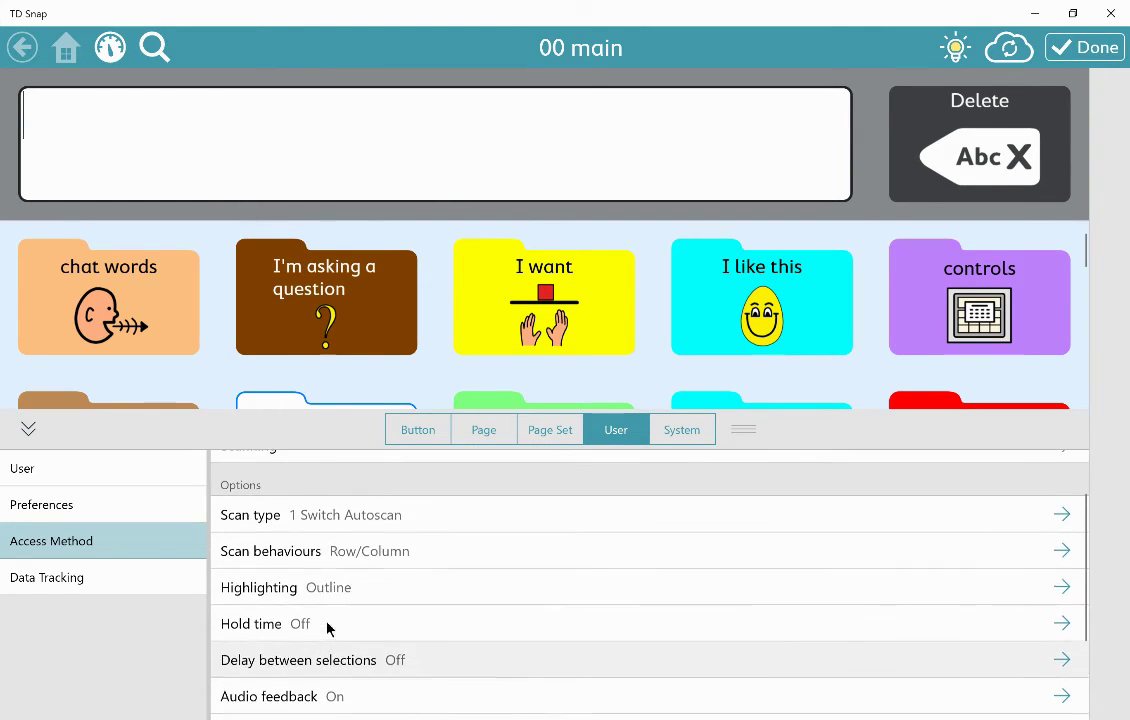
left_click(322, 516)
scroll(323, 545, "down", 5)
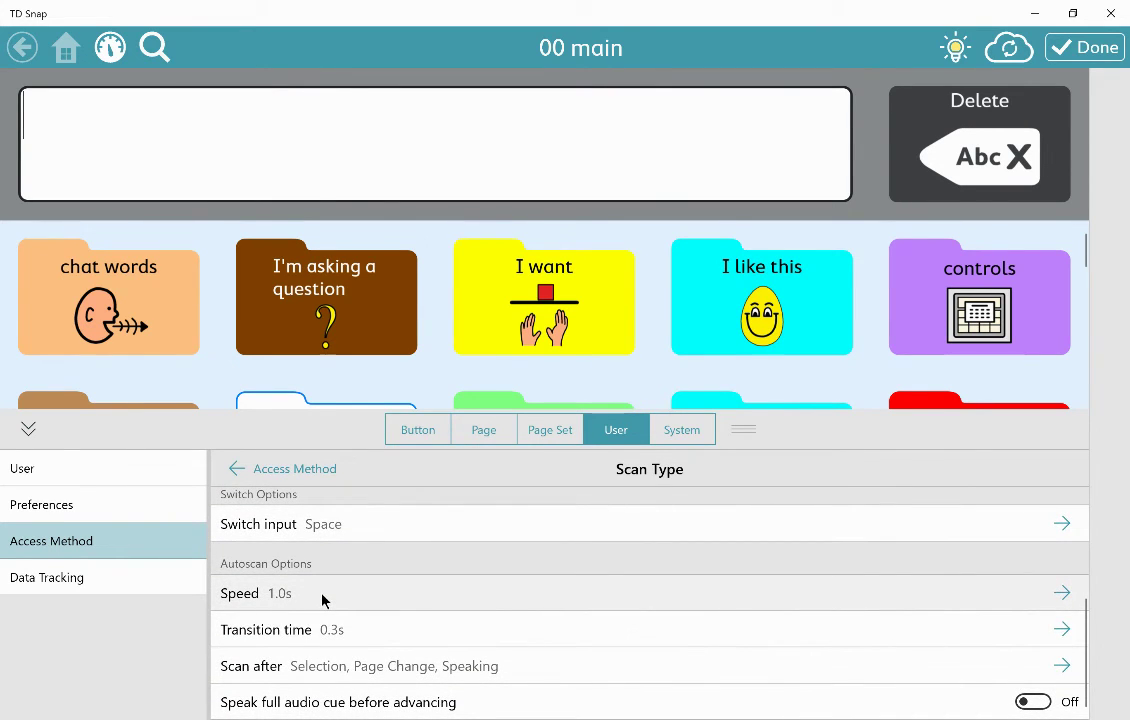
left_click(1047, 702)
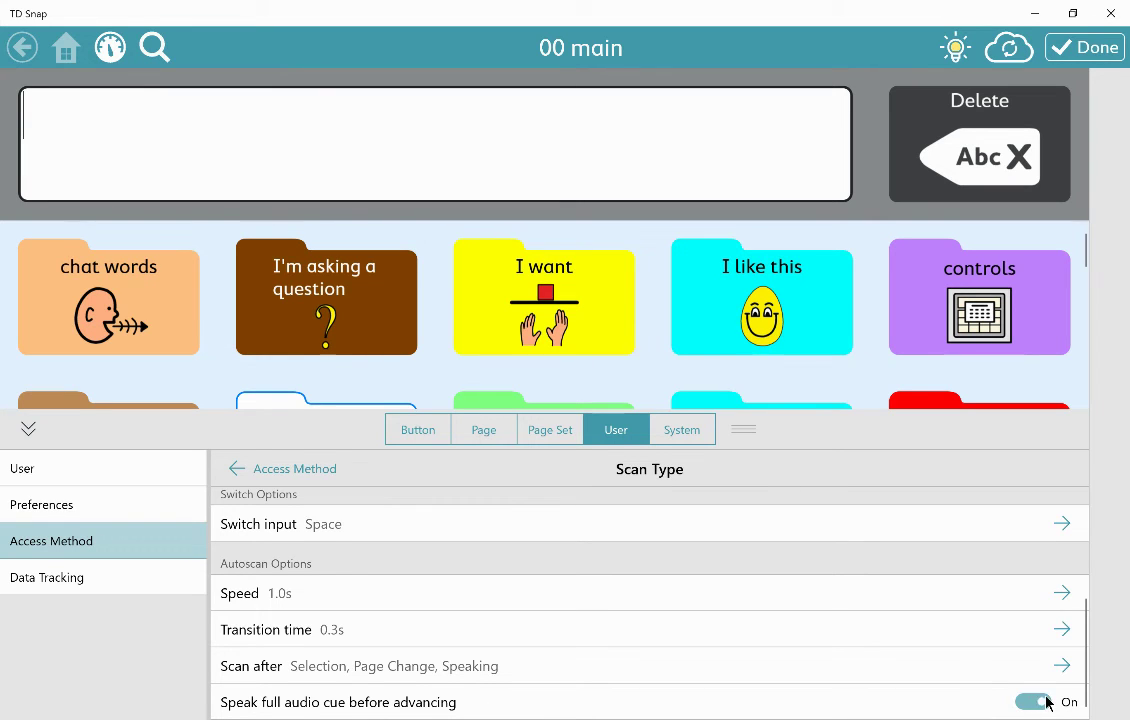
Run the scan on the 00 main page in use mode to check the full audio cues, and pause it.
left_click(1080, 48)
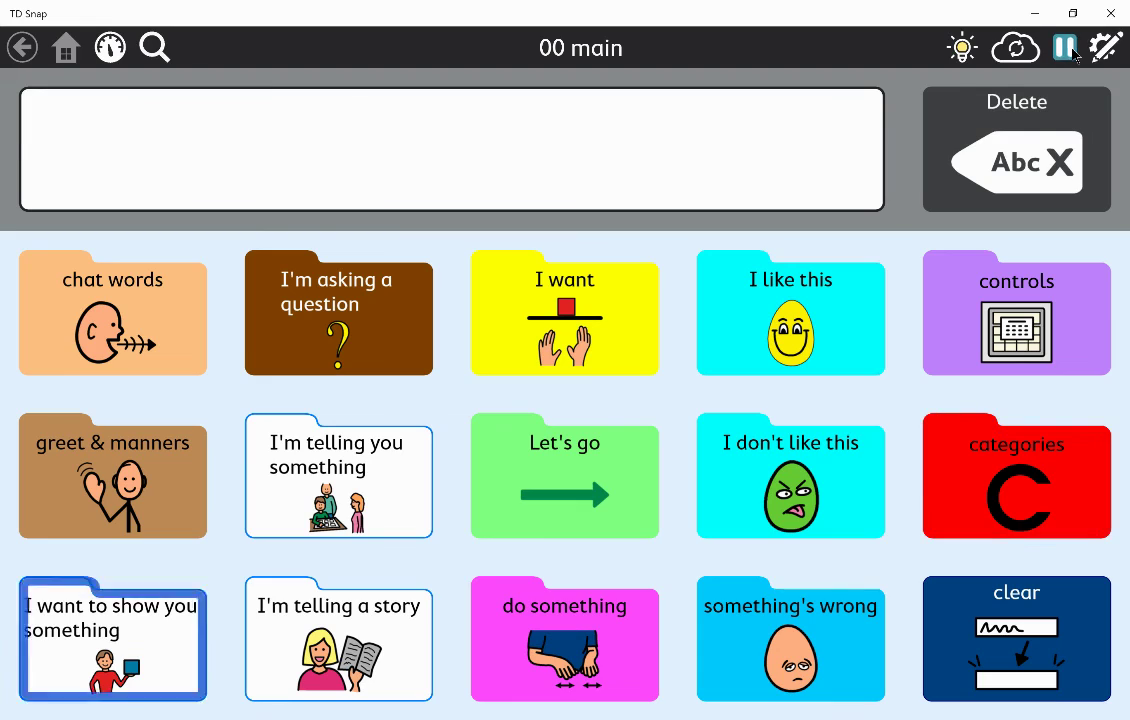
left_click(1070, 50)
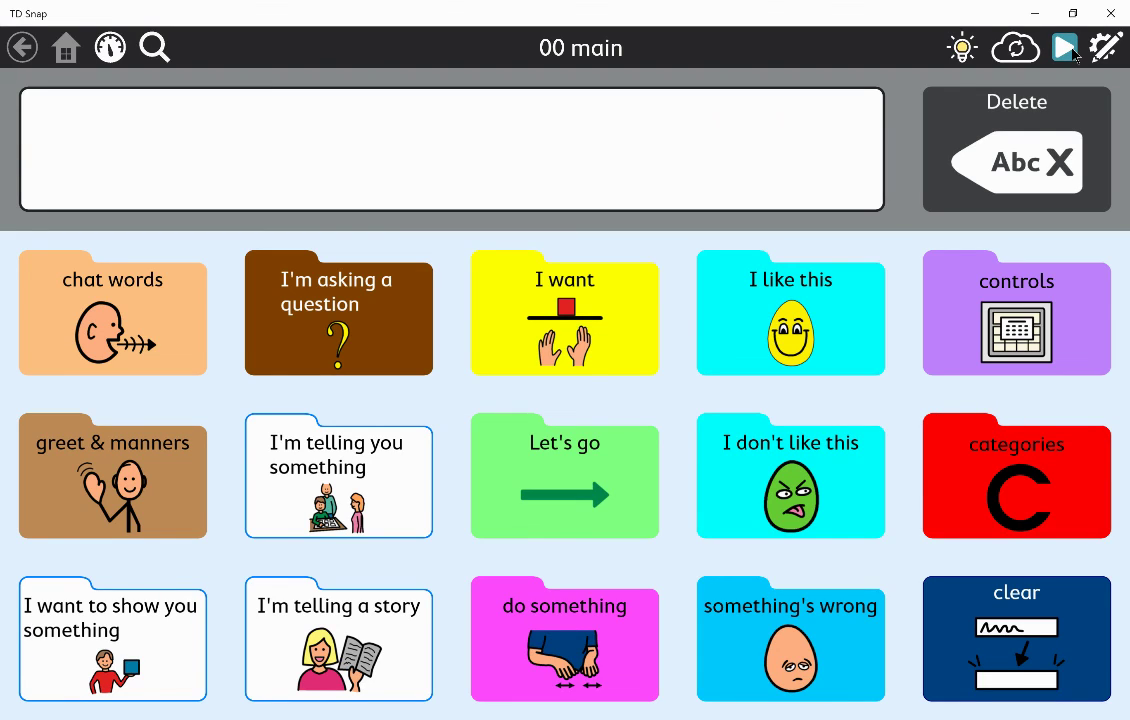